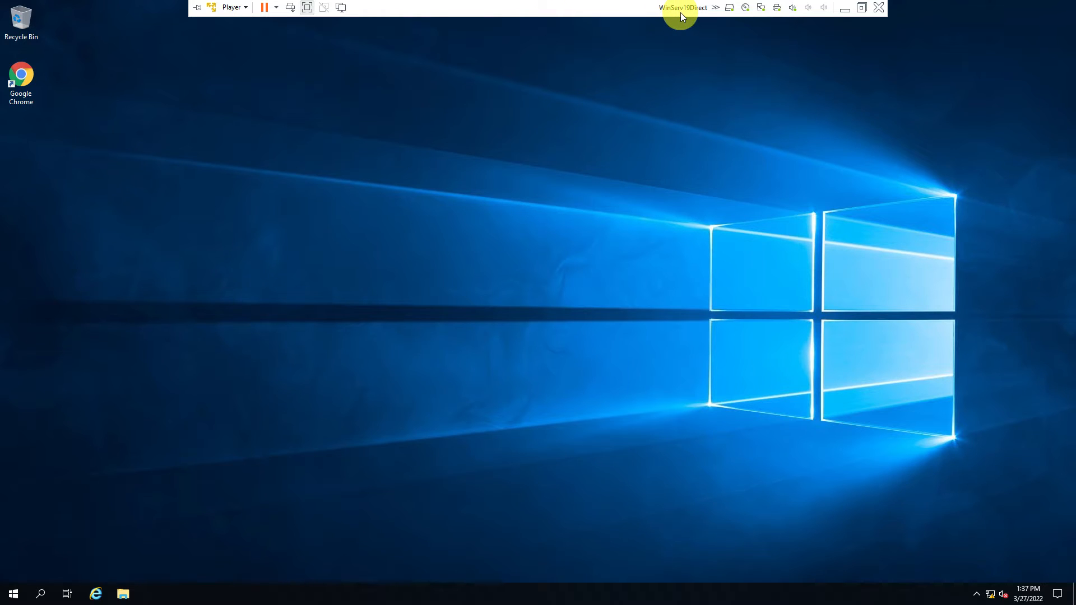
# Step: Switch from the WinServ19Direct virtual machine to the WinServ19Domain virtual machine
pyautogui.click(843, 9)
pyautogui.moveTo(321, 596)
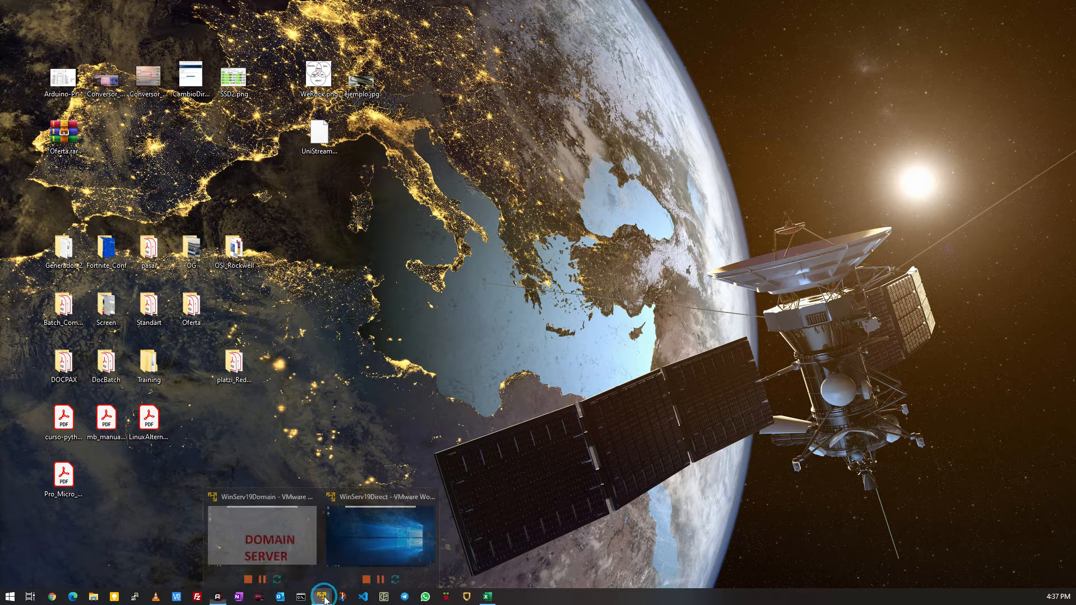
pyautogui.click(303, 561)
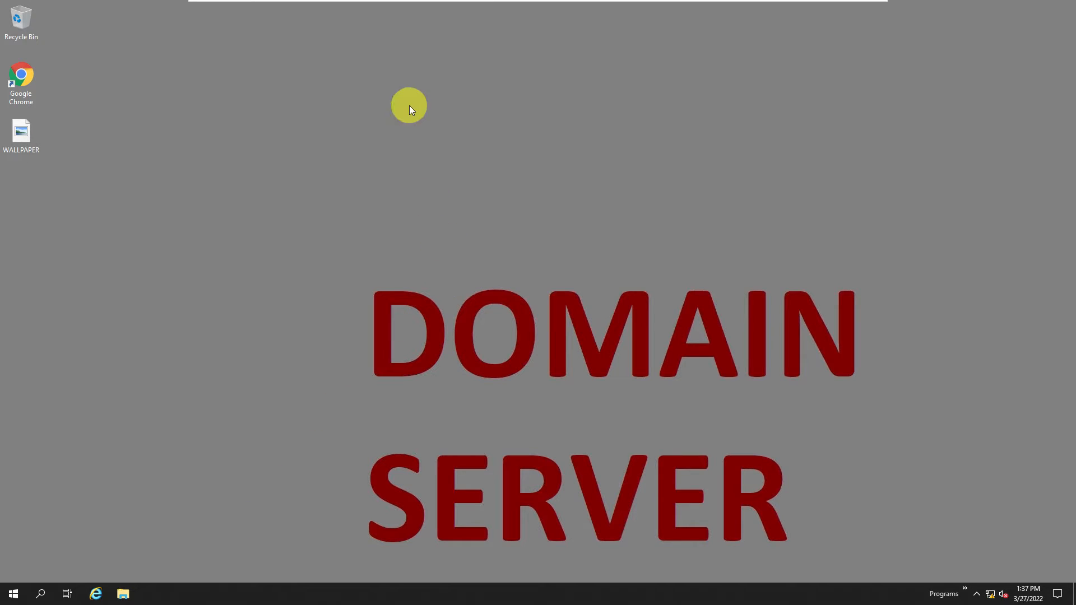
pyautogui.moveTo(446, 1)
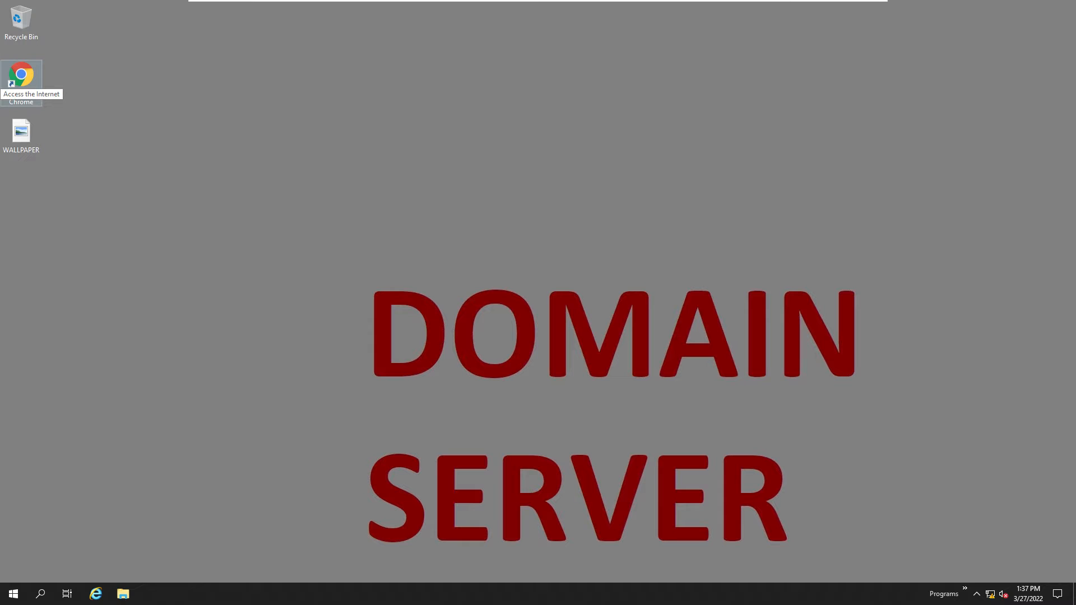
# Step: Look up the IP addresses of SERVDOMAIN and FTDirect in the VirtualMachines (1).xlsx workbook in Excel
pyautogui.moveTo(0, 174); pyautogui.dragTo(366, 78)
pyautogui.click(101, 223)
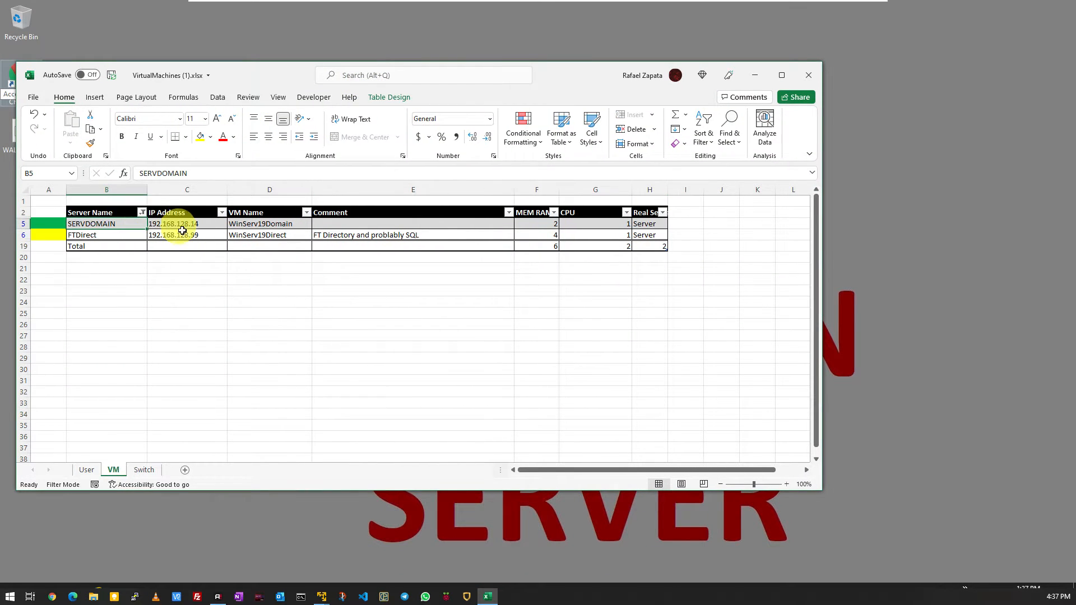
pyautogui.click(204, 225)
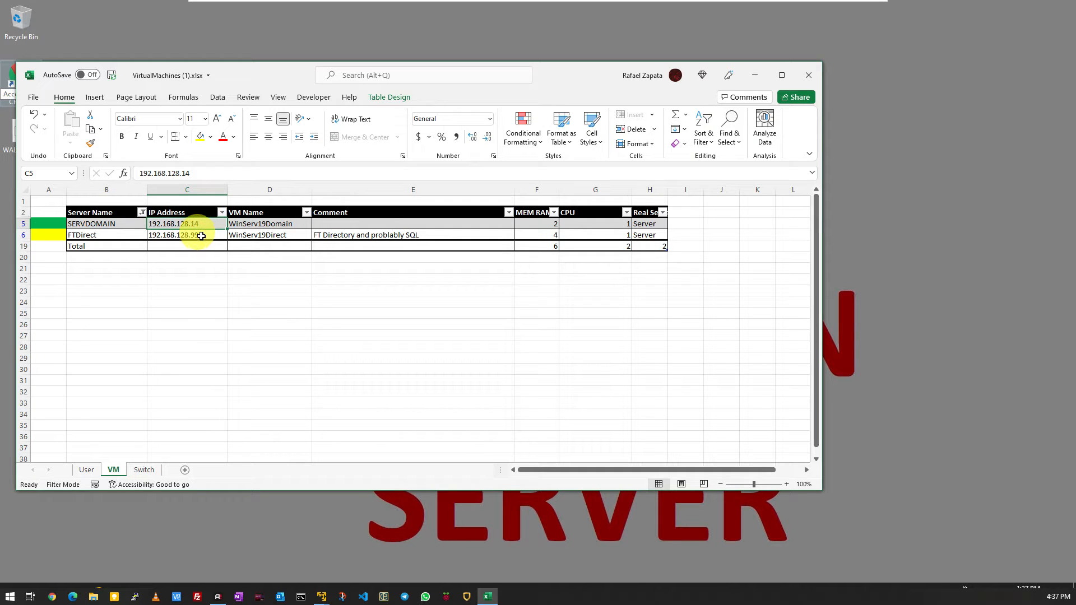
pyautogui.click(201, 236)
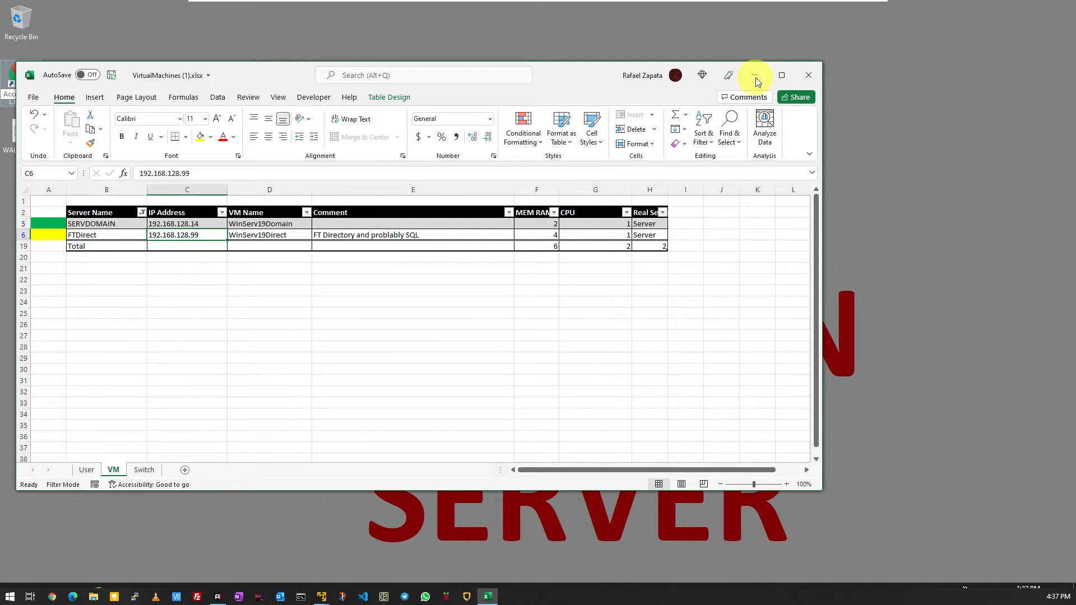
# Step: Leave the domain server and return to the WinServ19Direct virtual machine
pyautogui.click(847, 7)
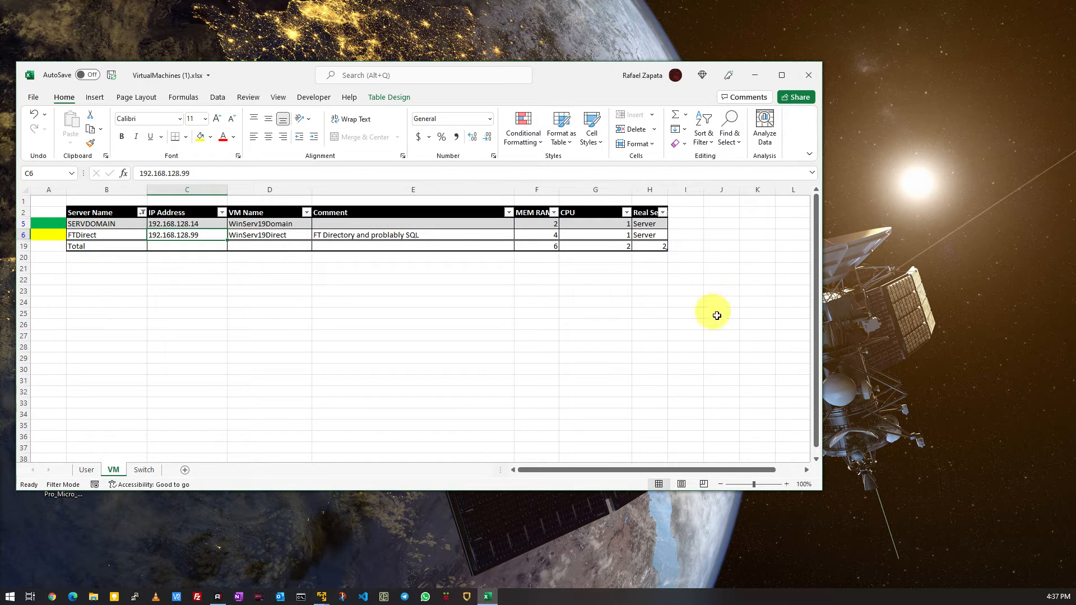
pyautogui.click(280, 597)
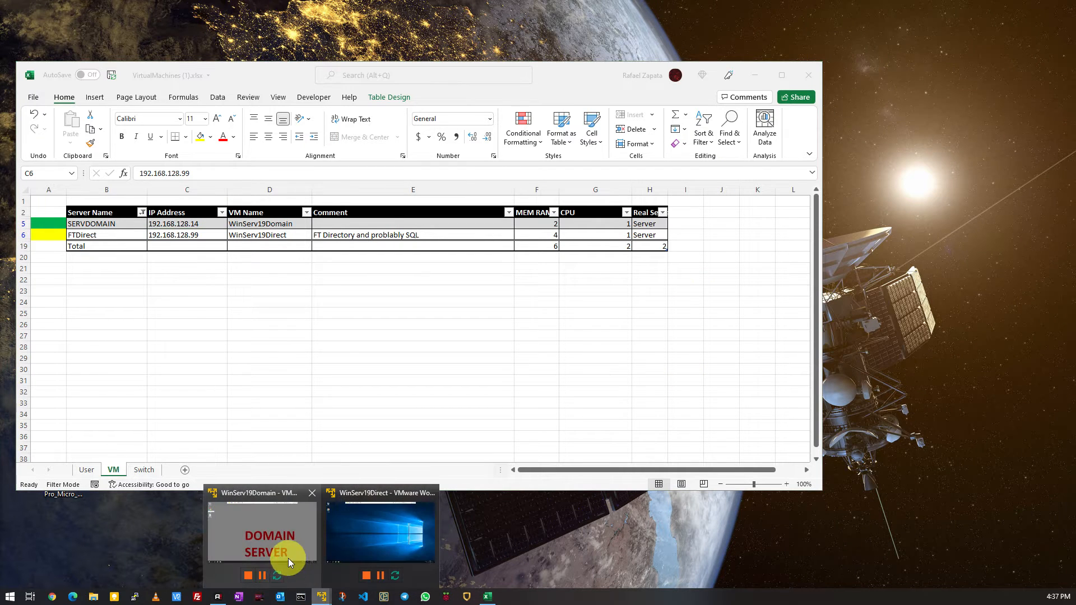
pyautogui.click(288, 559)
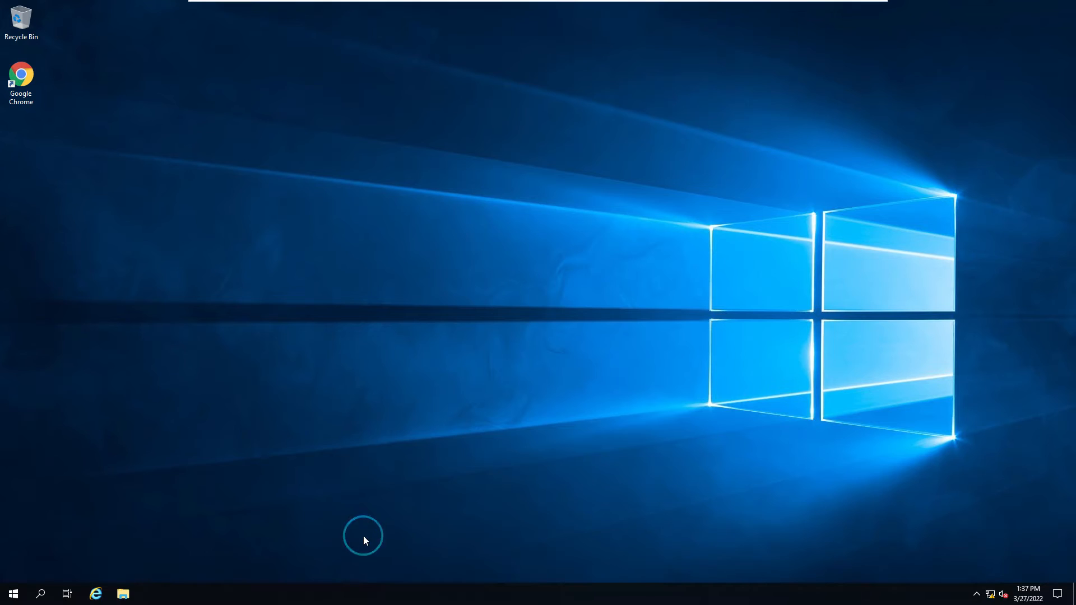
# Step: Open the Ethernet0 adapter's properties from the network settings and disable Internet Protocol Version 6 (TCP/IPv6)
pyautogui.rightClick(990, 594)
pyautogui.click(984, 578)
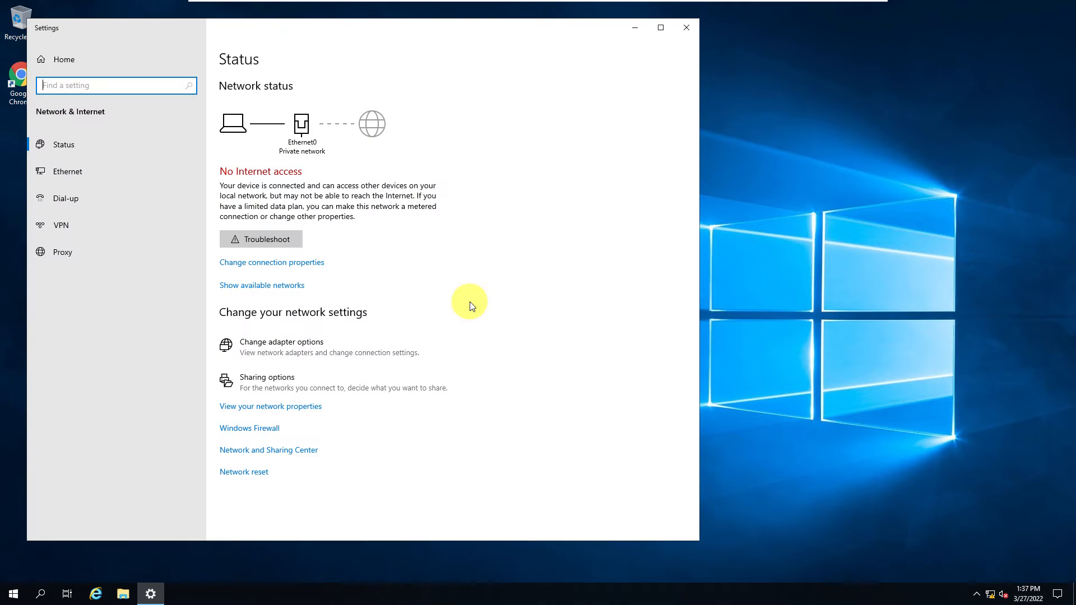
pyautogui.click(76, 173)
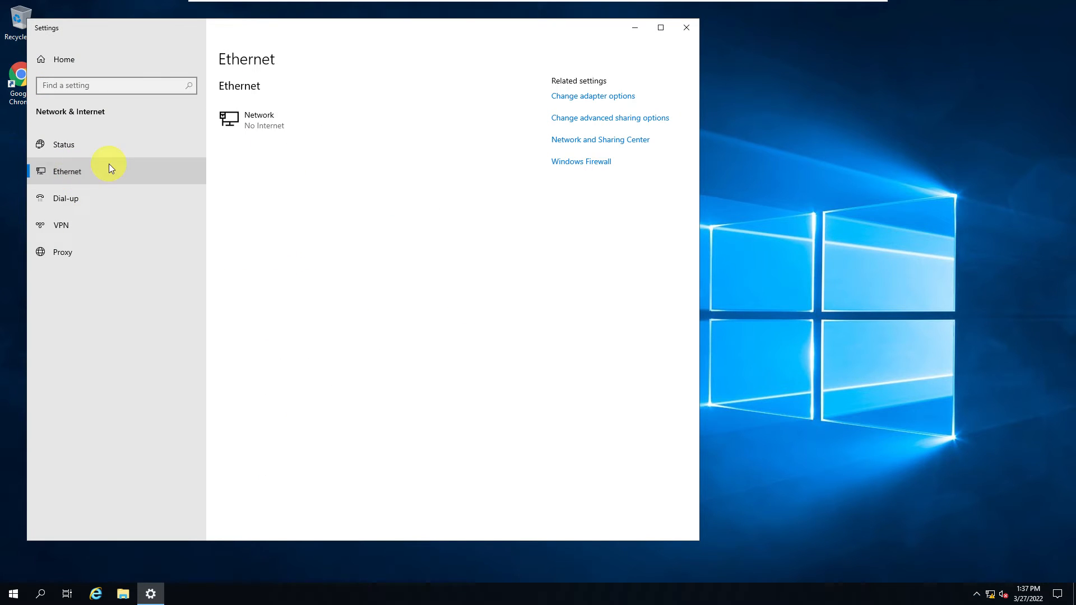
pyautogui.click(600, 96)
pyautogui.doubleClick(285, 185)
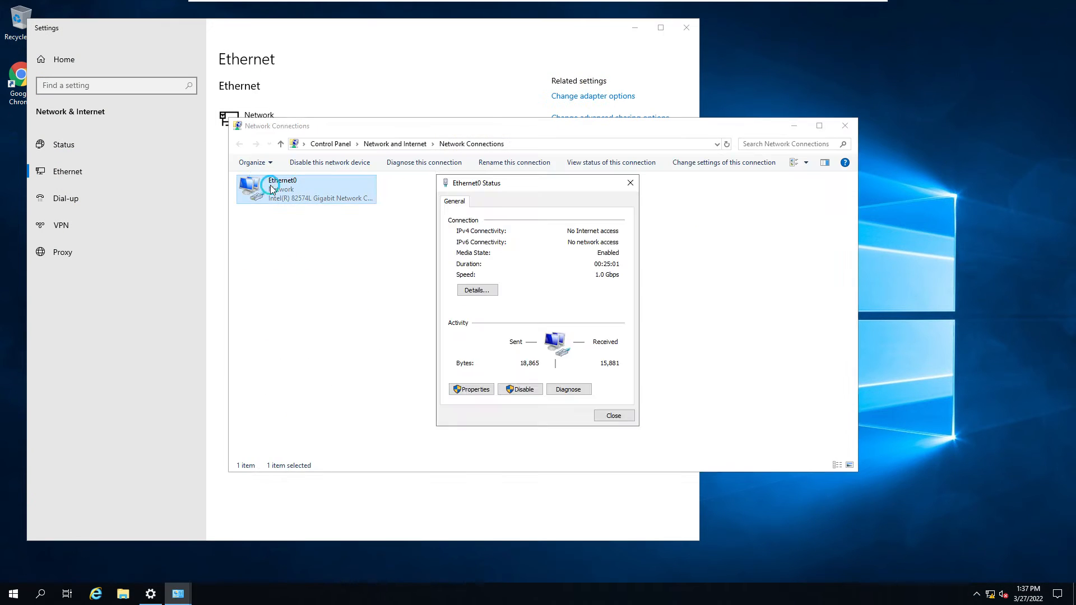
pyautogui.click(470, 389)
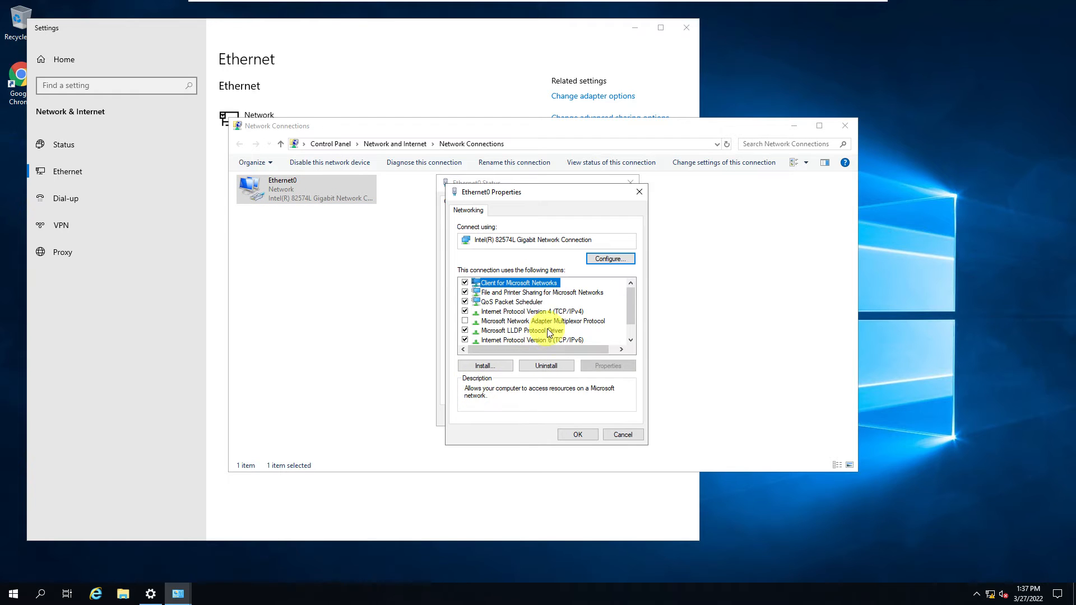
pyautogui.click(466, 340)
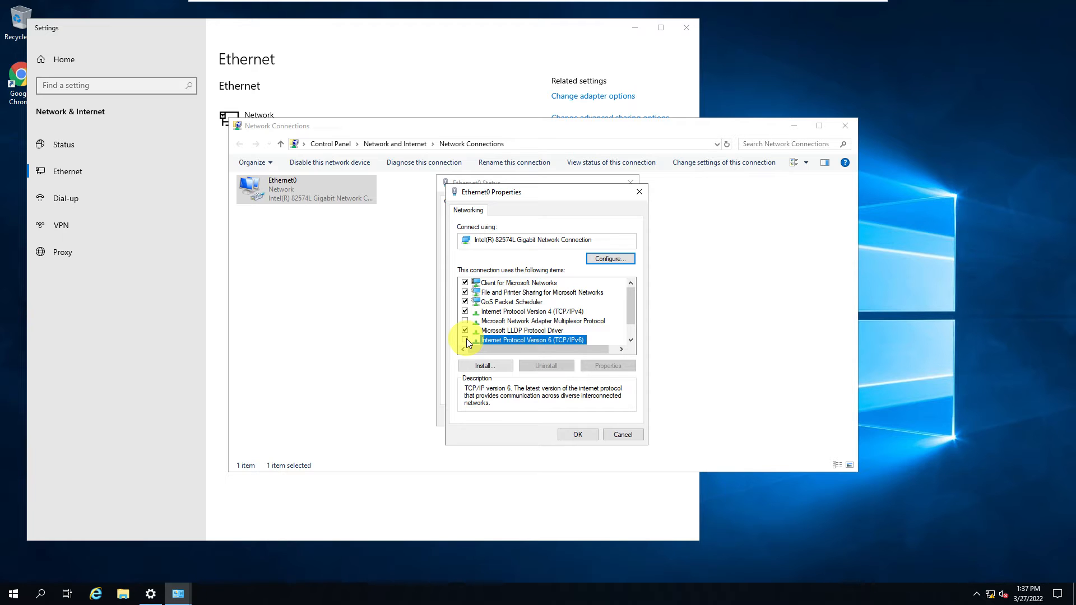
# Step: Assign Ethernet0 the static IPv4 address 192.168.128.99 with subnet mask 255.255.255.0
pyautogui.click(487, 311)
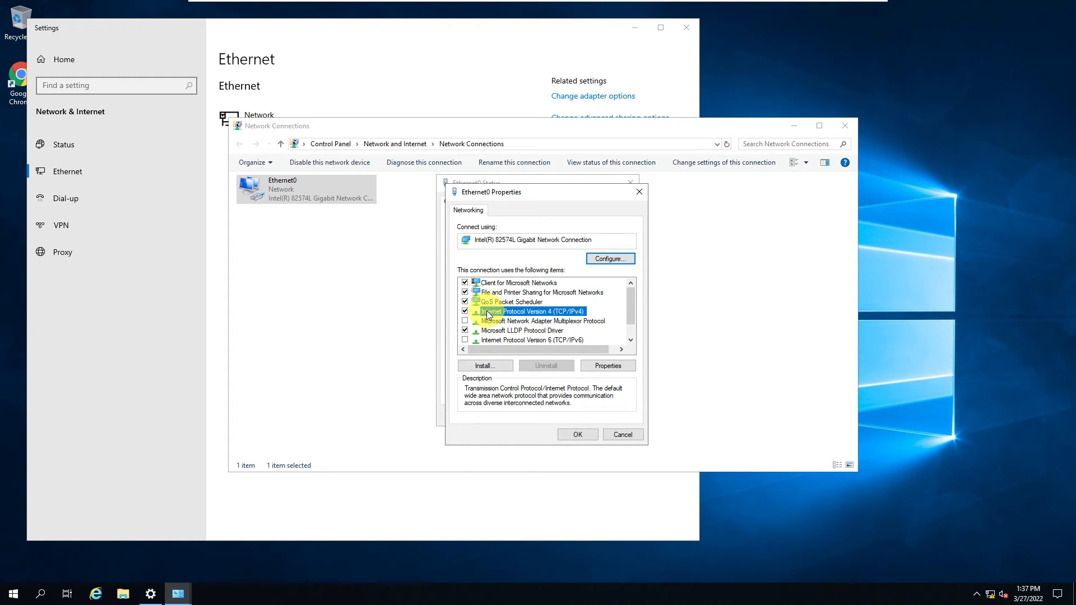
pyautogui.doubleClick(486, 311)
pyautogui.click(492, 316)
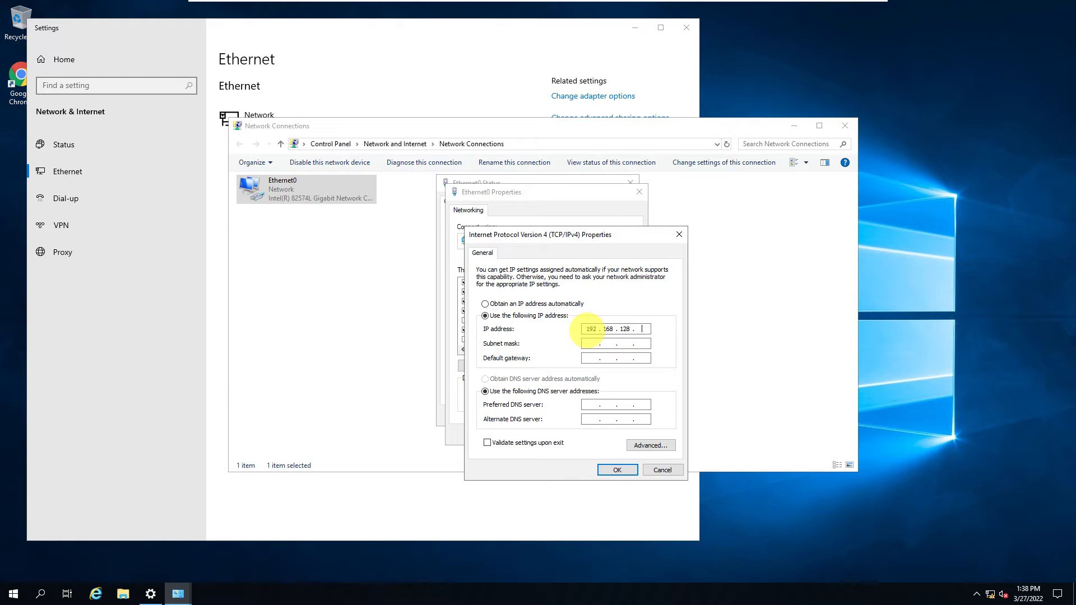
pyautogui.click(583, 343)
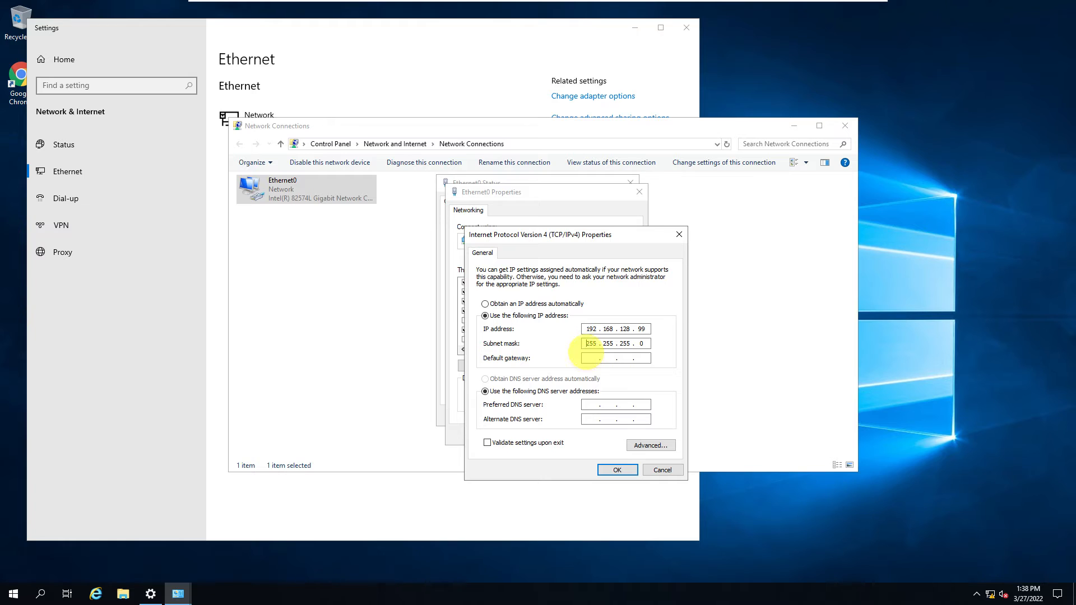
# Step: Set the IPv4 default gateway to 192.168.128.199
pyautogui.click(586, 355)
pyautogui.write('192 . 168 . 128 . 199')
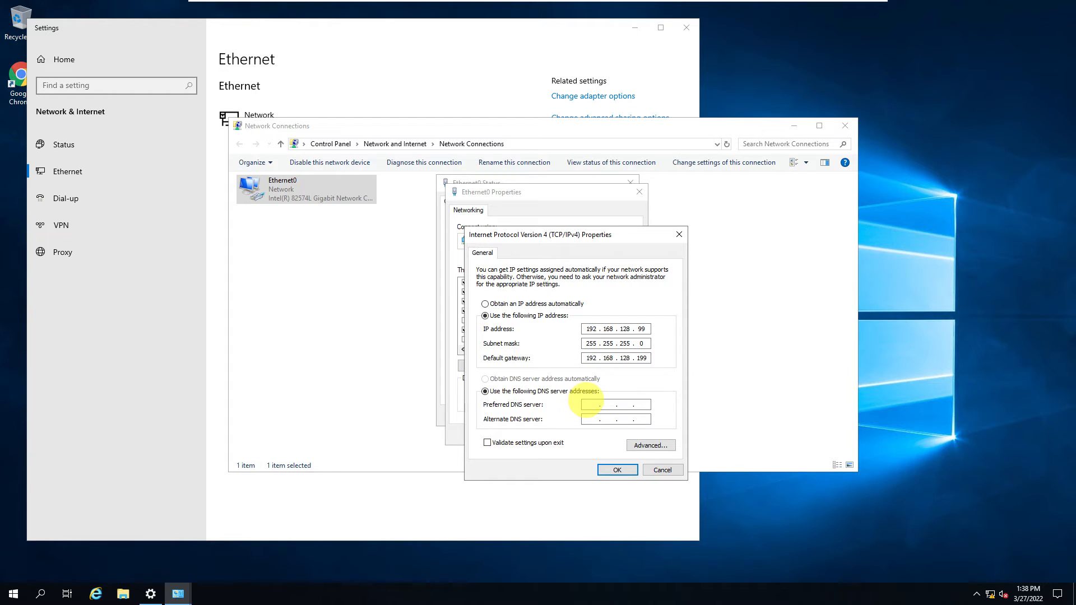
# Step: Set the preferred DNS server to 192.168.128.14, then apply the adapter settings and close the network windows
pyautogui.click(590, 404)
pyautogui.write('192 . 168 . 128 . 14')
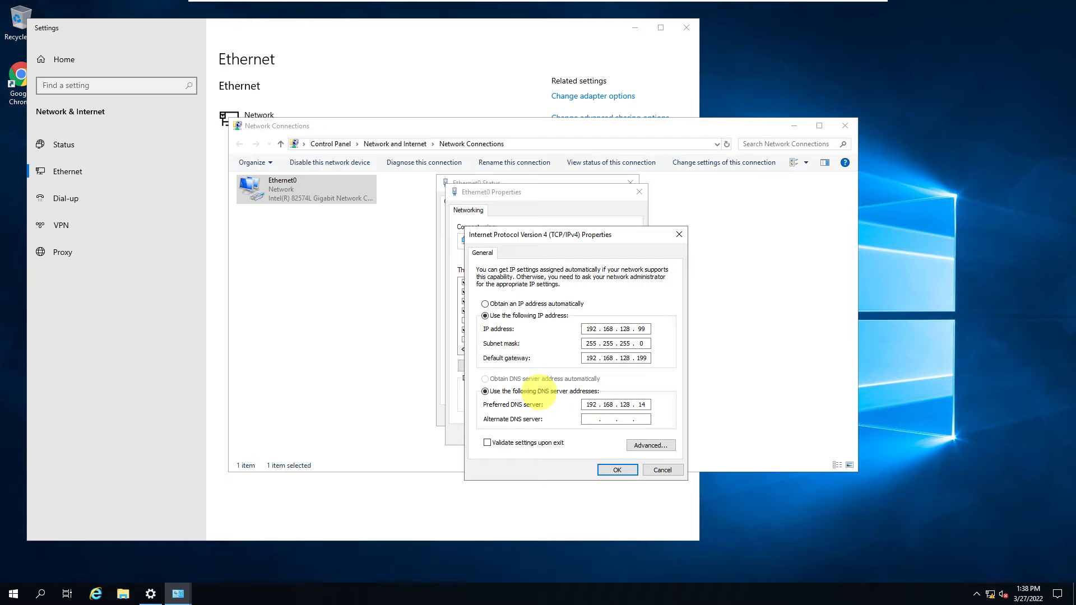
pyautogui.click(624, 471)
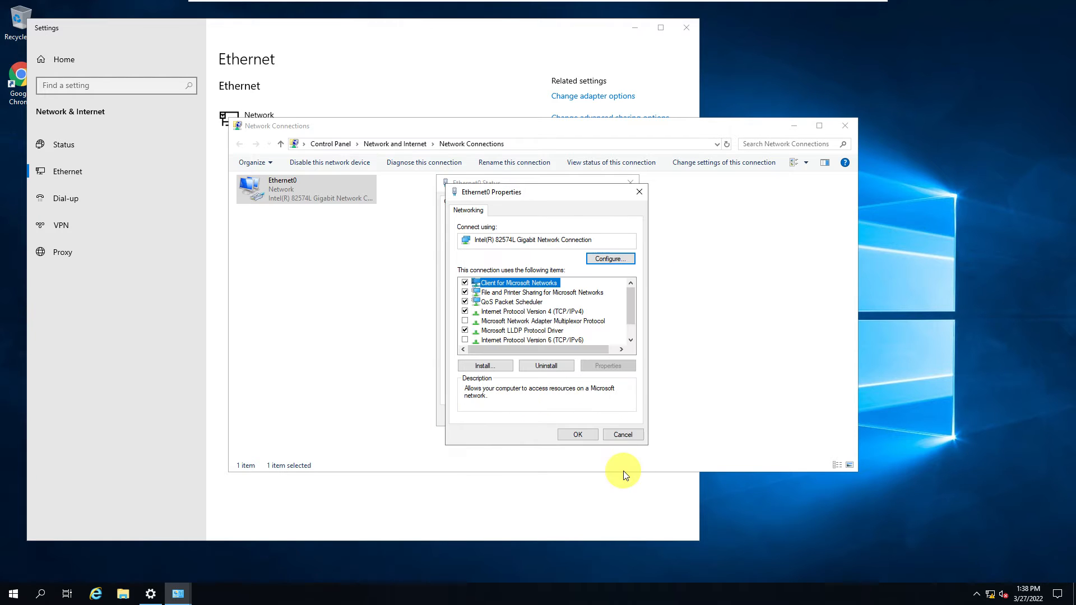
pyautogui.click(581, 435)
pyautogui.click(614, 416)
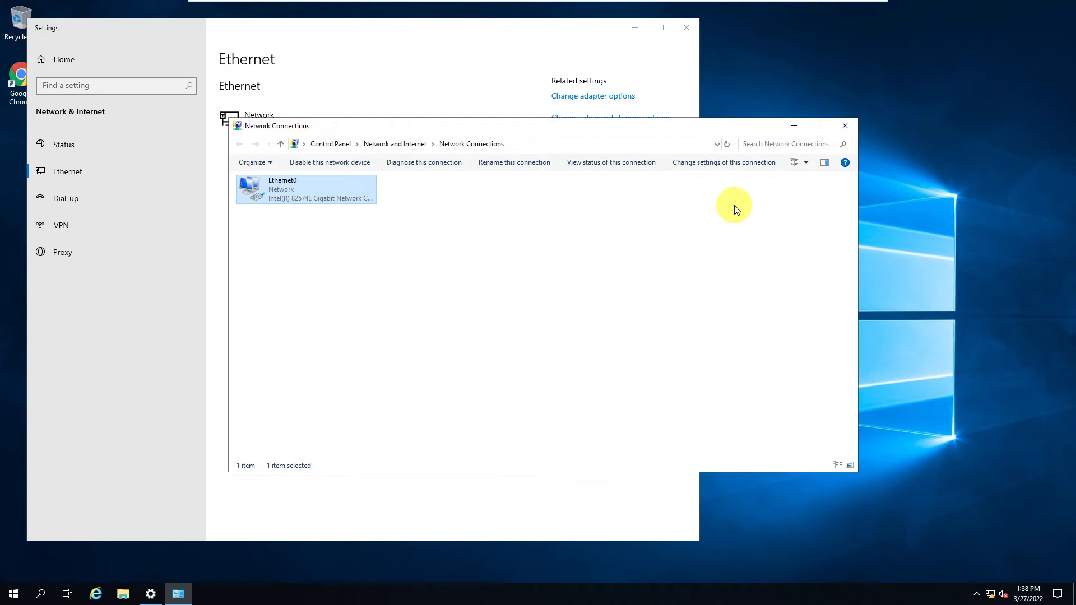
pyautogui.click(845, 125)
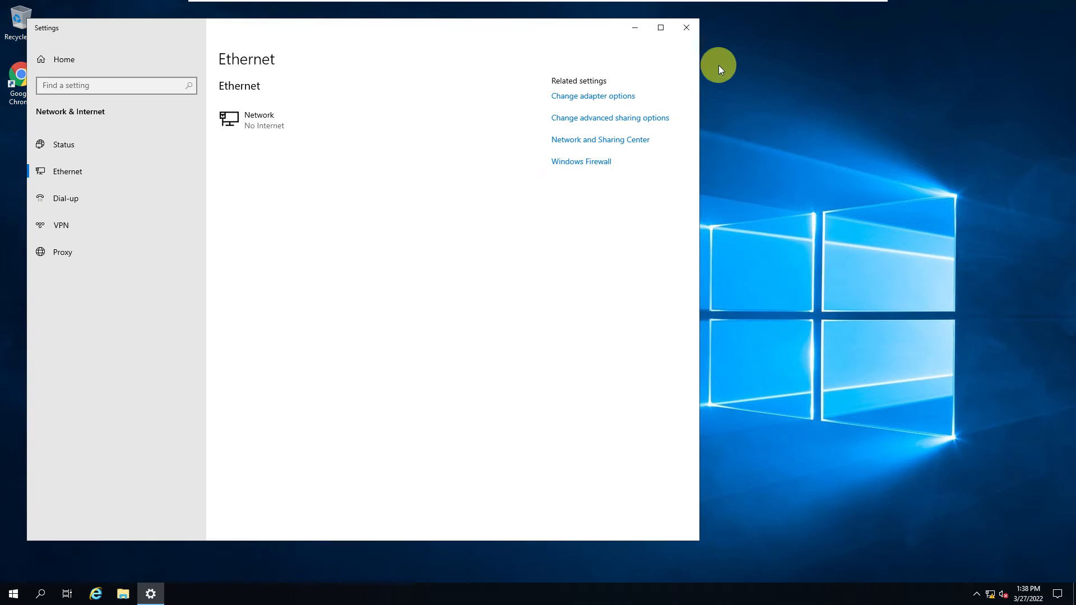
pyautogui.click(690, 28)
# Step: Open the computer name and domain change settings from the properties of This PC
pyautogui.rightClick(123, 596)
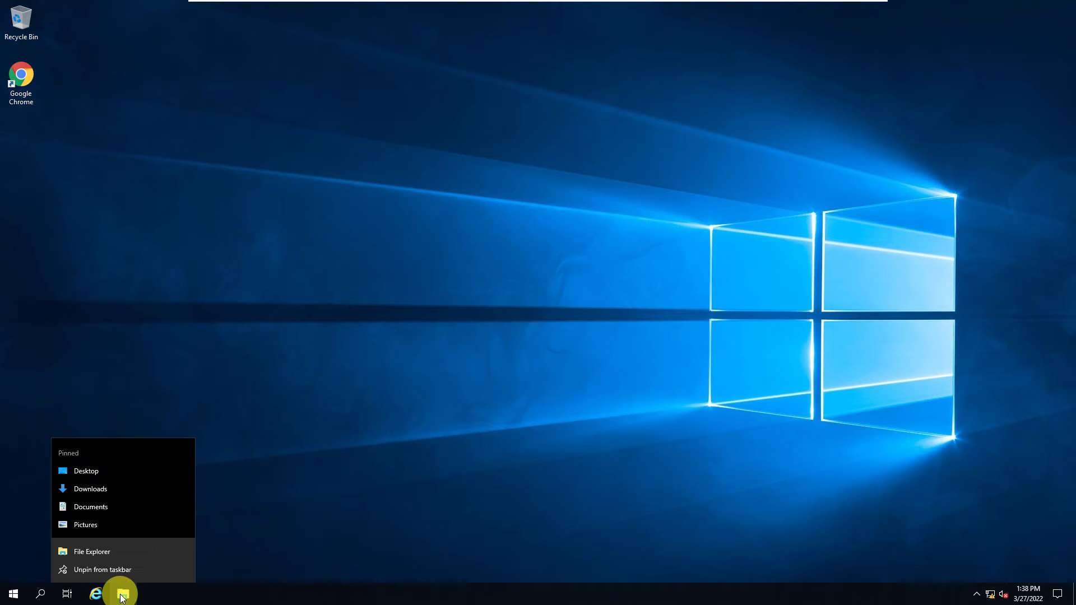
pyautogui.click(123, 595)
pyautogui.click(268, 257)
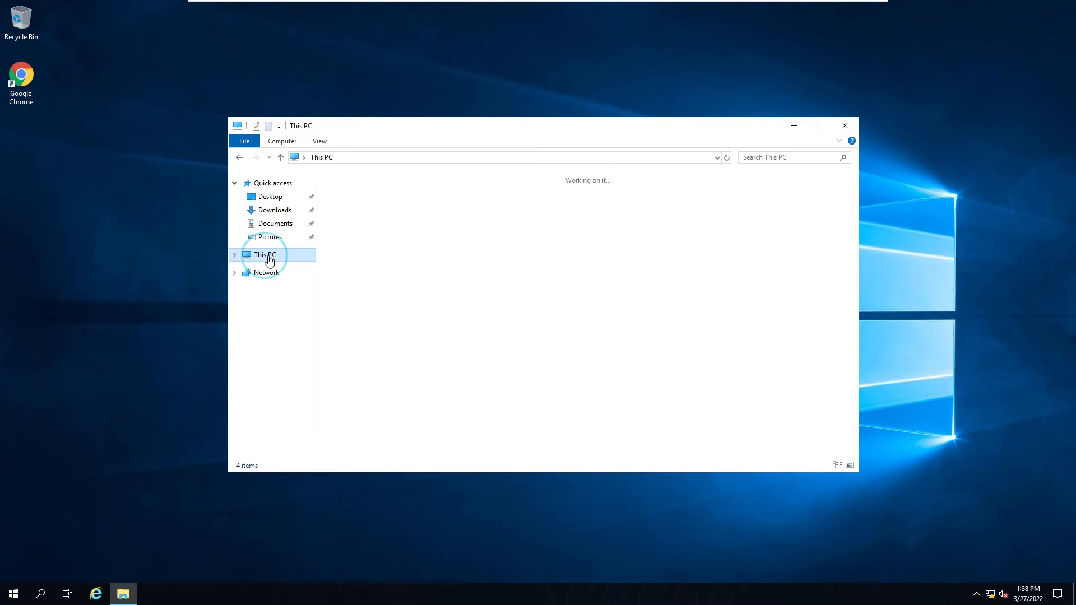
pyautogui.rightClick(272, 254)
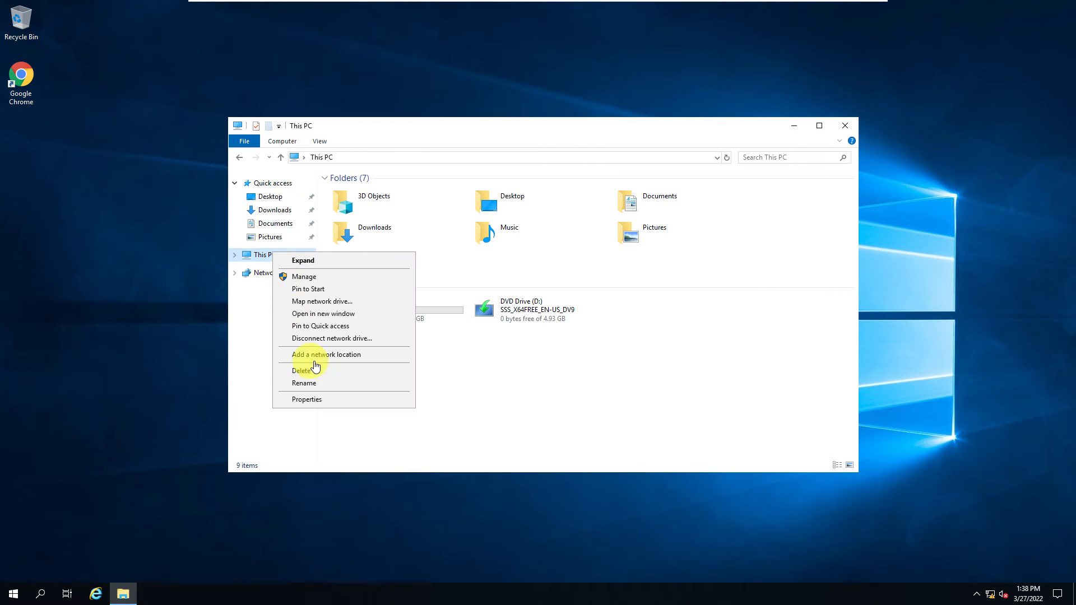
pyautogui.click(312, 400)
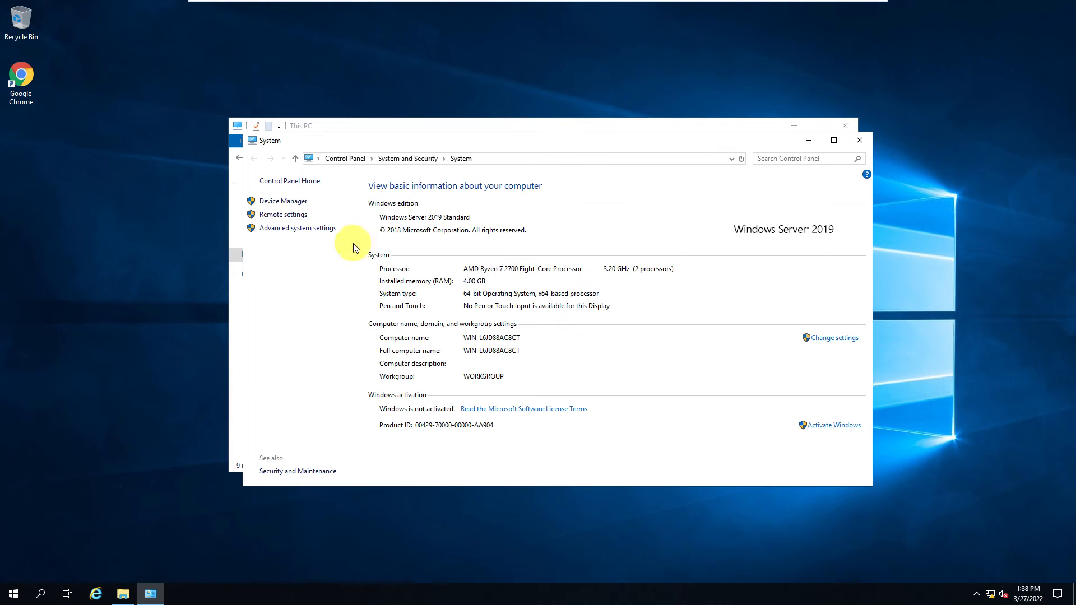
pyautogui.click(833, 339)
pyautogui.click(240, 181)
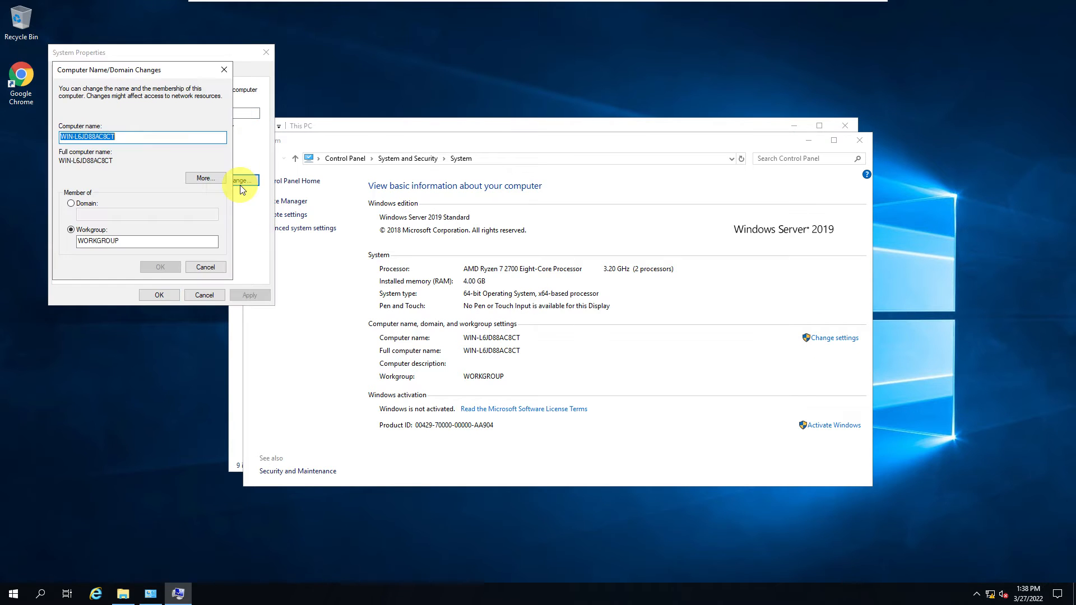
pyautogui.click(129, 136)
pyautogui.moveTo(129, 136); pyautogui.dragTo(55, 130)
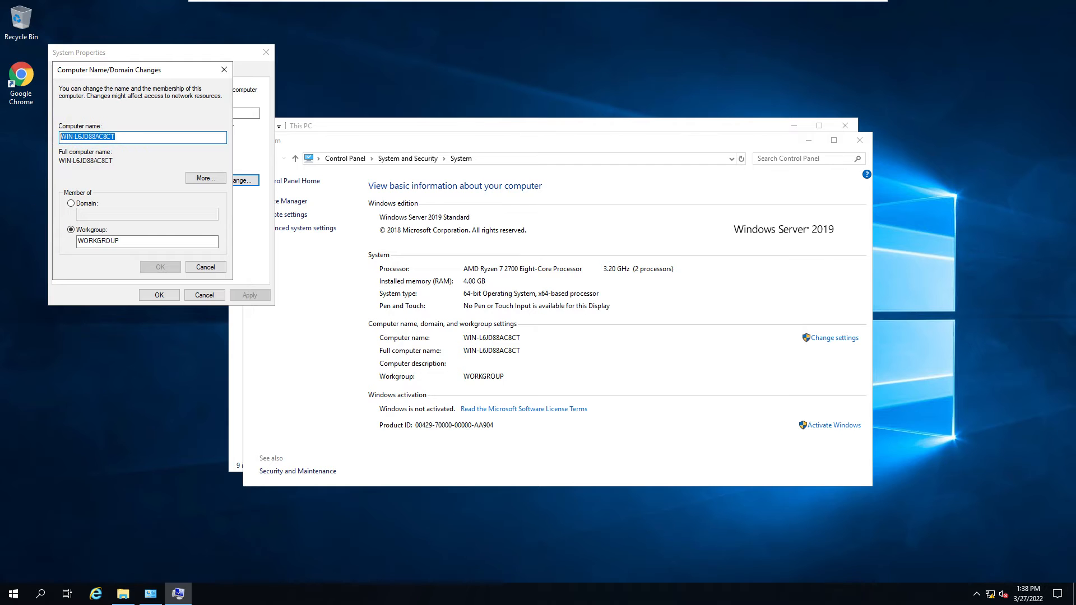
# Step: Switch to the Excel workbook, copy the server name FTDirect from cell B6, and return to the virtual machine
pyautogui.hotkey('alt', 'Tab')
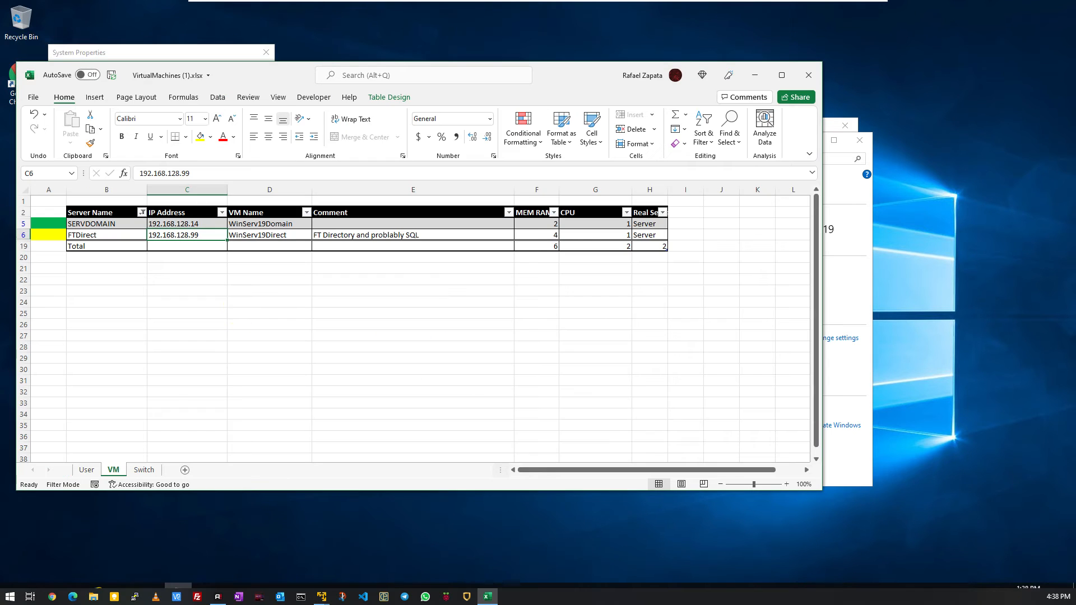
pyautogui.click(117, 236)
pyautogui.doubleClick(117, 236)
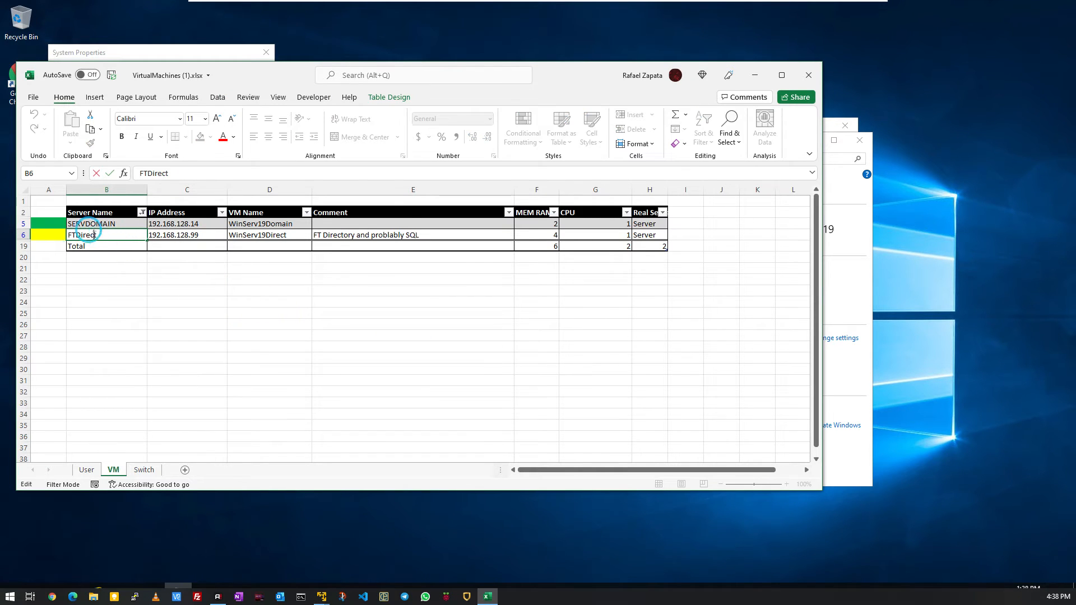
pyautogui.moveTo(96, 235); pyautogui.dragTo(66, 235)
pyautogui.rightClick(68, 235)
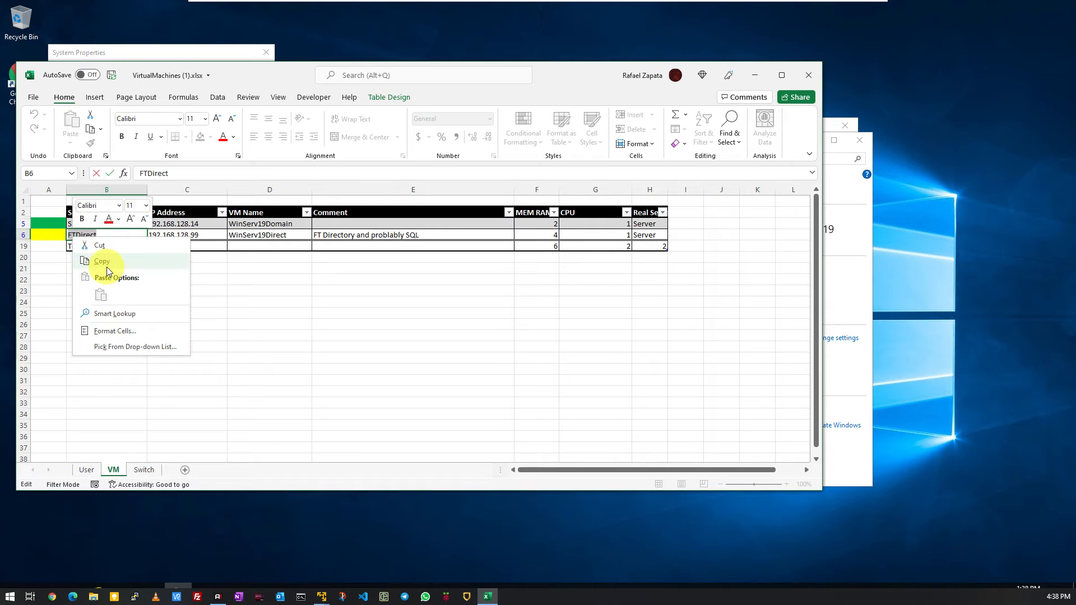
pyautogui.click(161, 255)
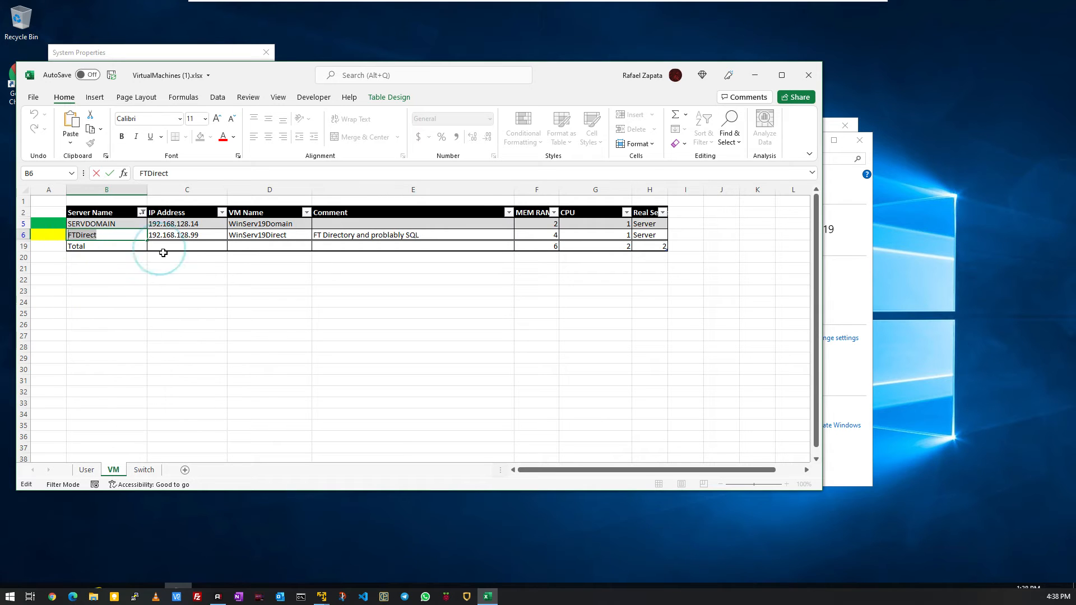
pyautogui.click(751, 75)
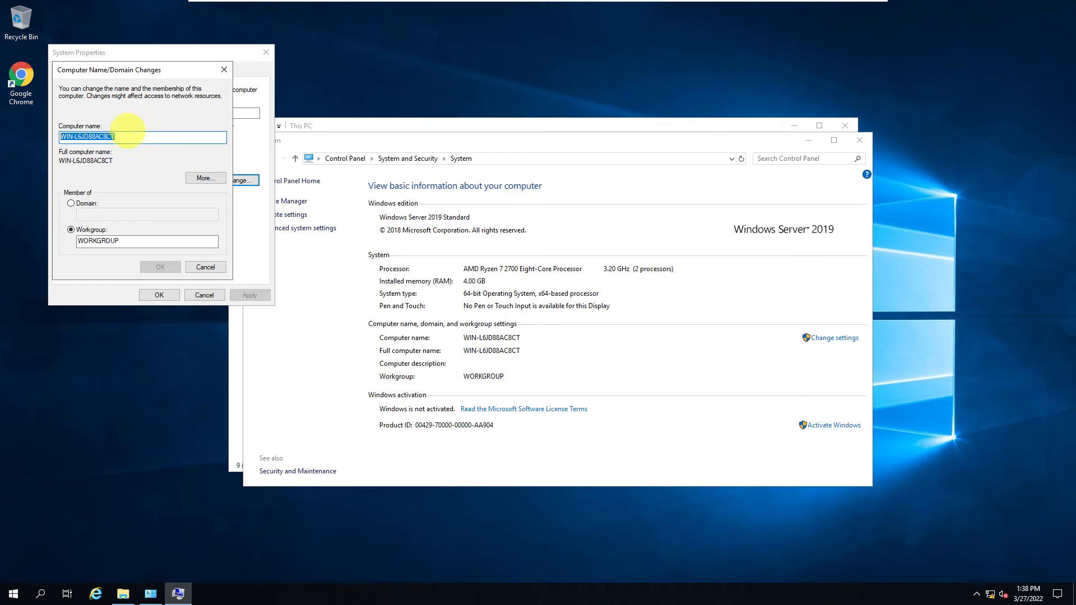
# Step: Replace the computer name with FTDirect
pyautogui.click(126, 133)
pyautogui.moveTo(126, 132); pyautogui.dragTo(52, 140)
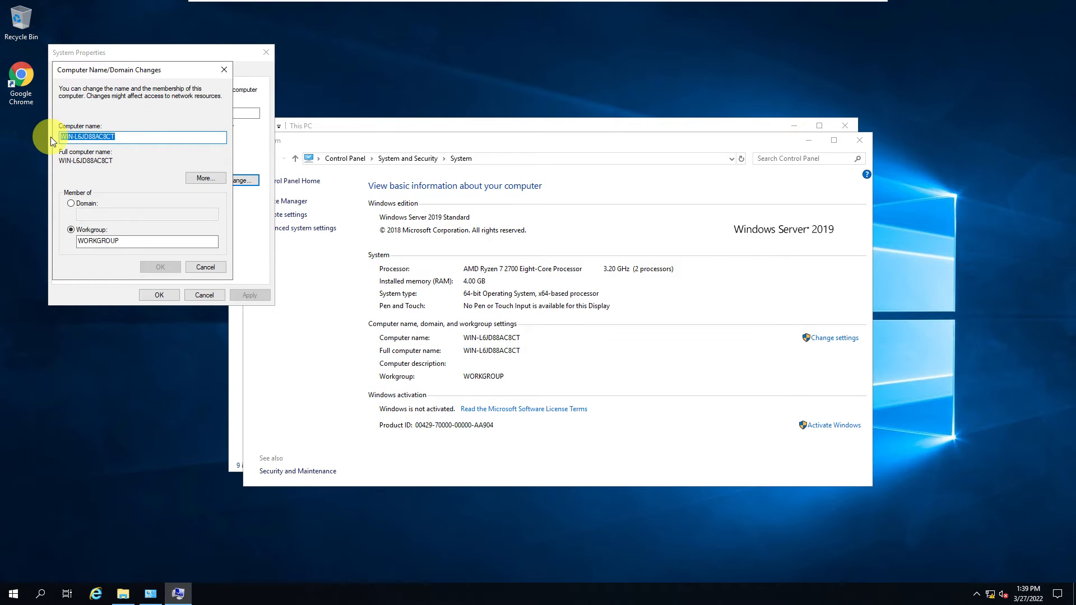
pyautogui.write('FTDirect')
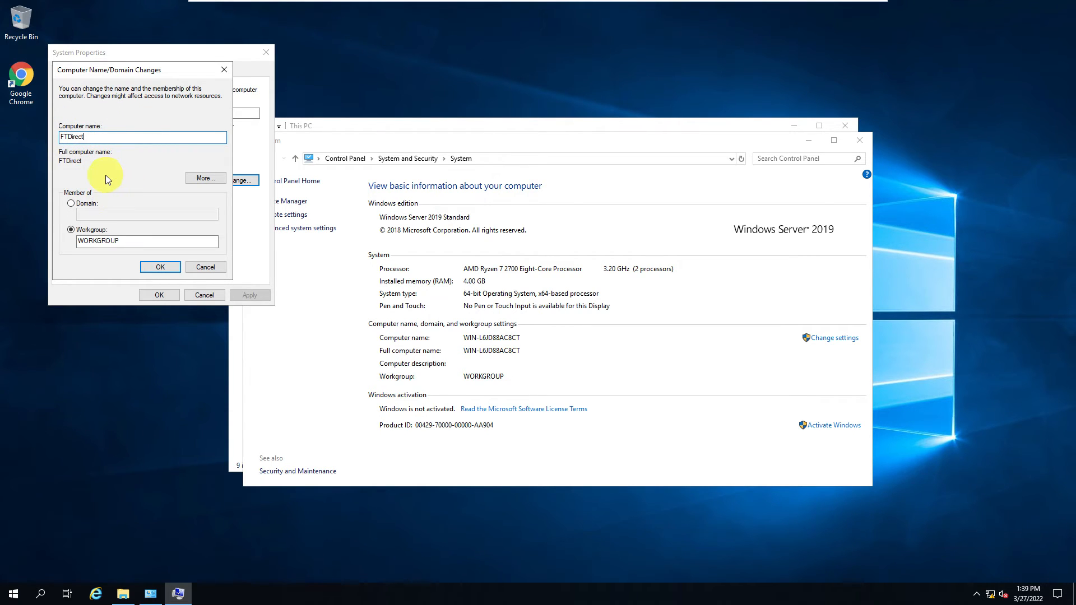
# Step: Change the computer's membership from workgroup to the domain Lab.Loc and submit the change
pyautogui.click(72, 204)
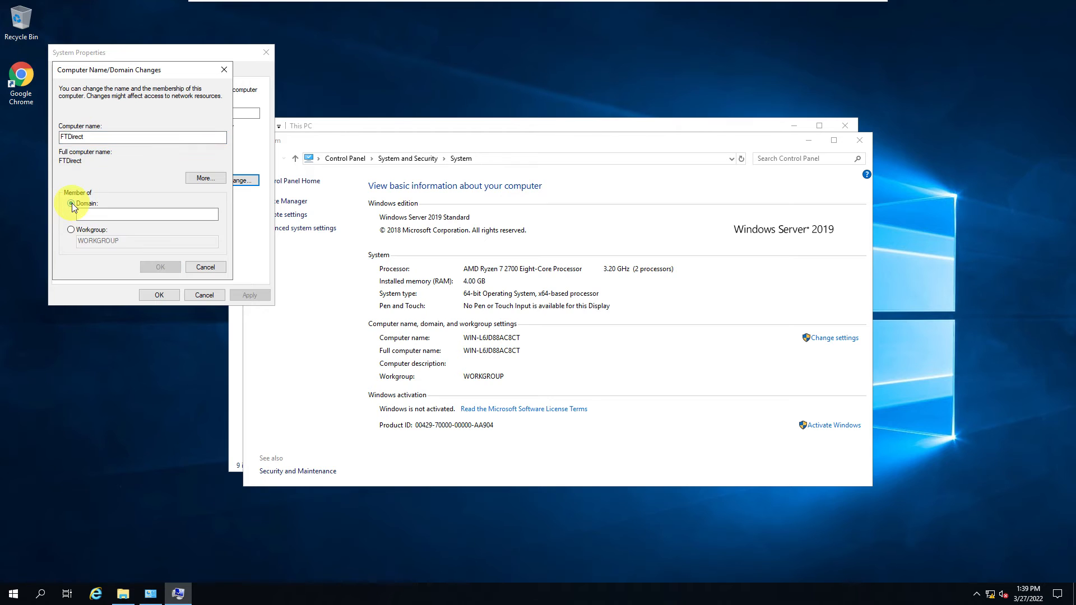
pyautogui.click(90, 213)
pyautogui.write('Lab.Lo')
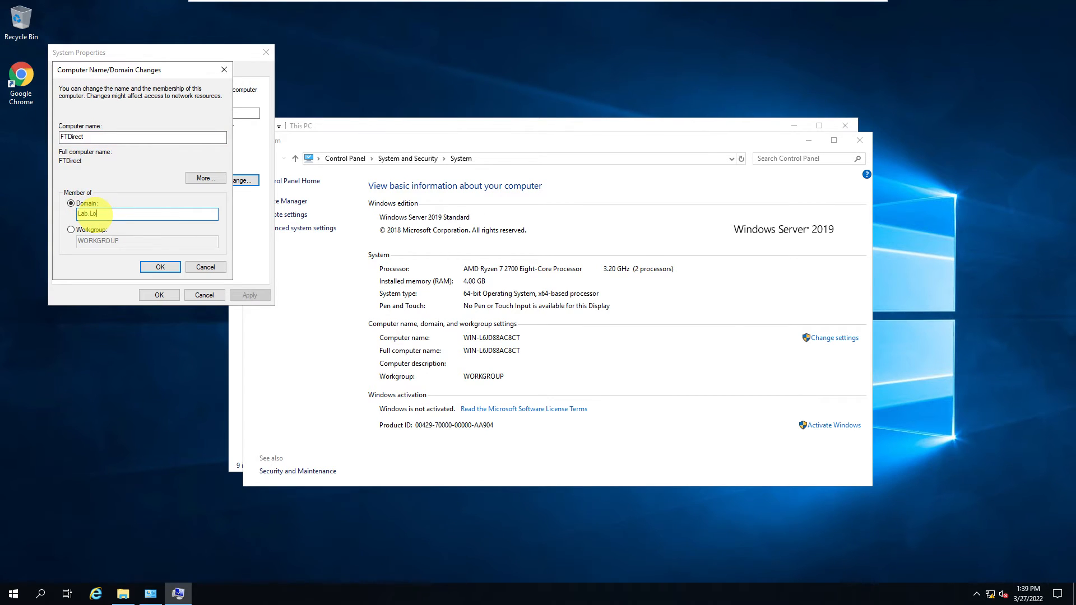
pyautogui.write('c')
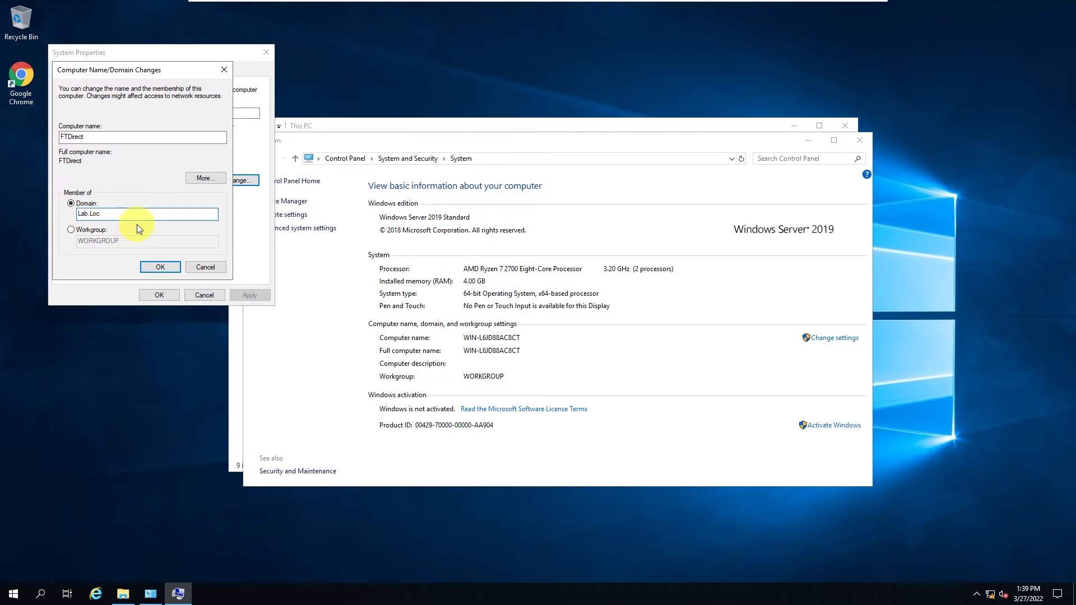
pyautogui.click(158, 268)
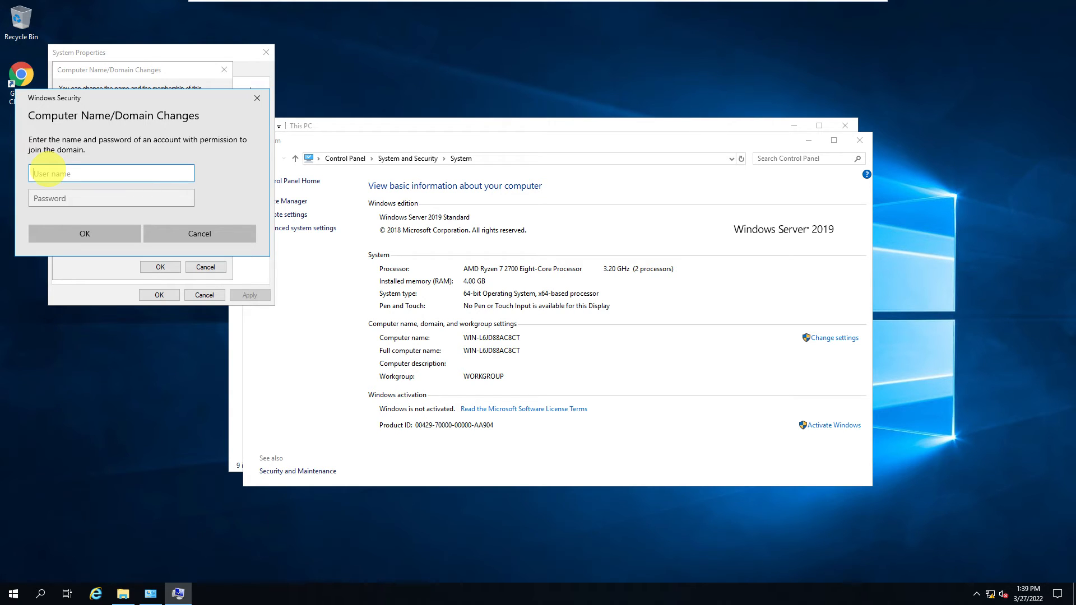
# Step: Authorize the domain join with the Administrator user name and the account password, then dismiss the welcome message
pyautogui.write('Administrator')
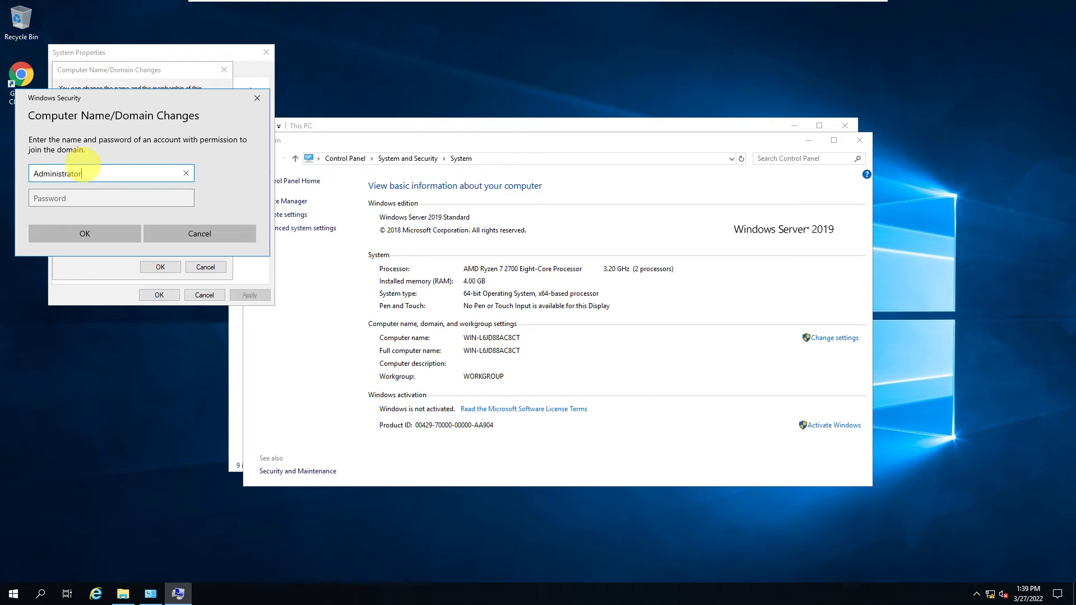
pyautogui.click(94, 191)
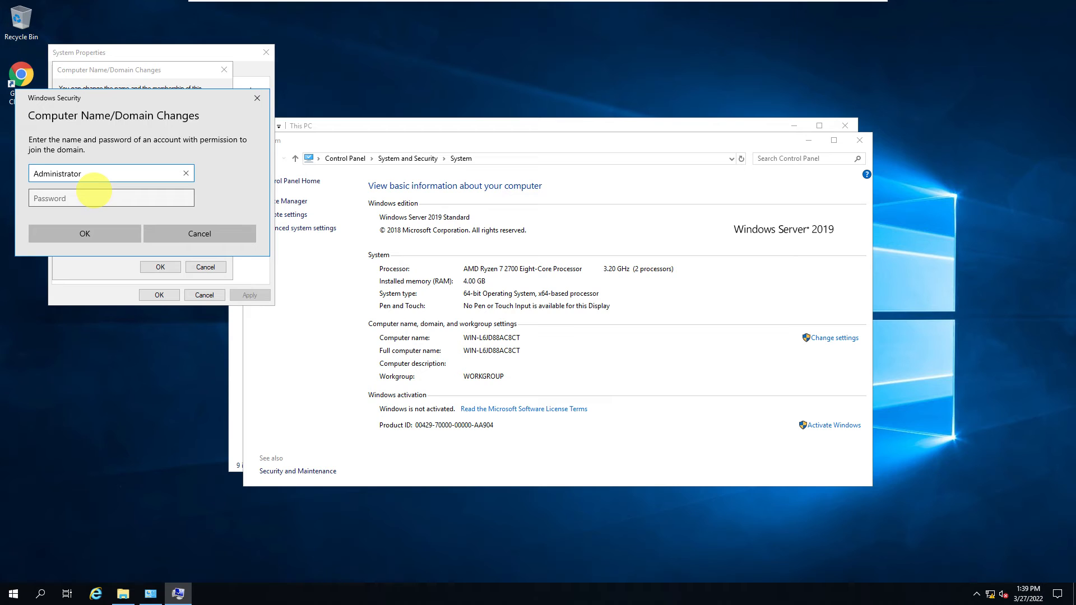
pyautogui.click(67, 198)
pyautogui.write('P@ssw0rd')
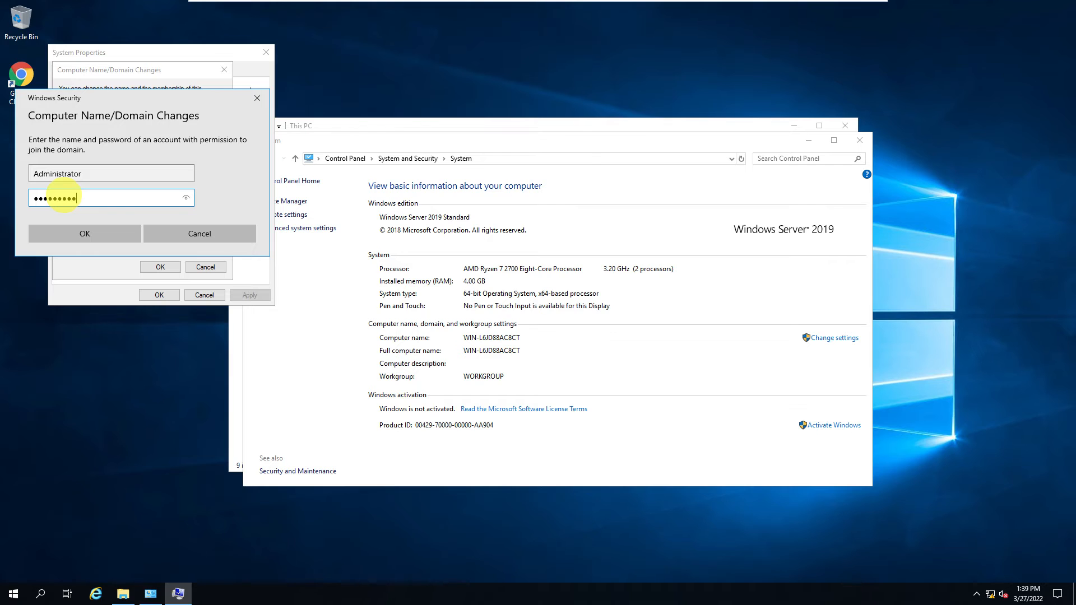
pyautogui.press('Return')
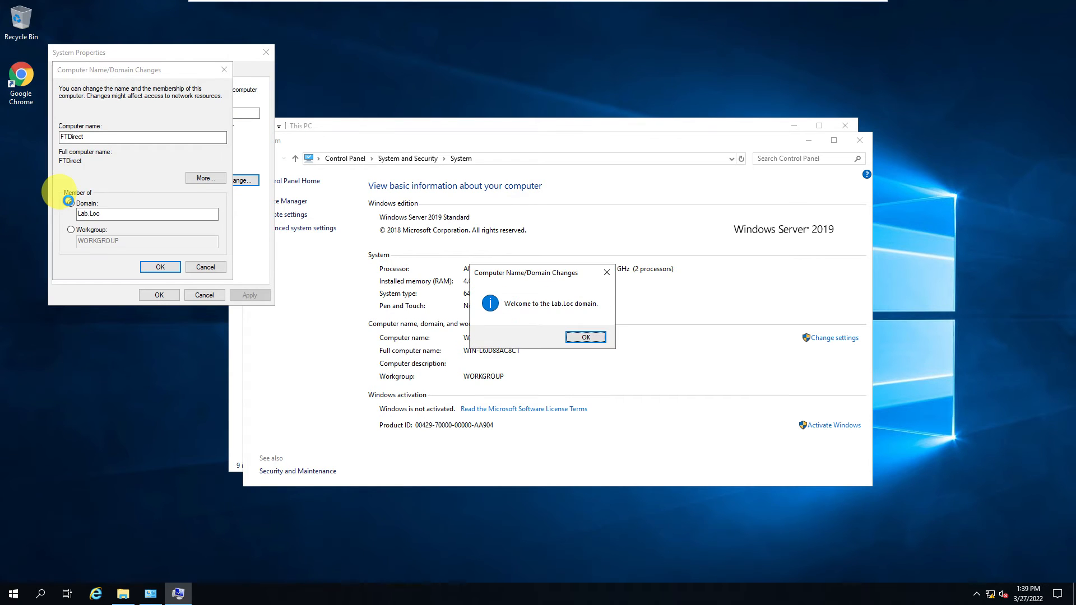
pyautogui.click(586, 337)
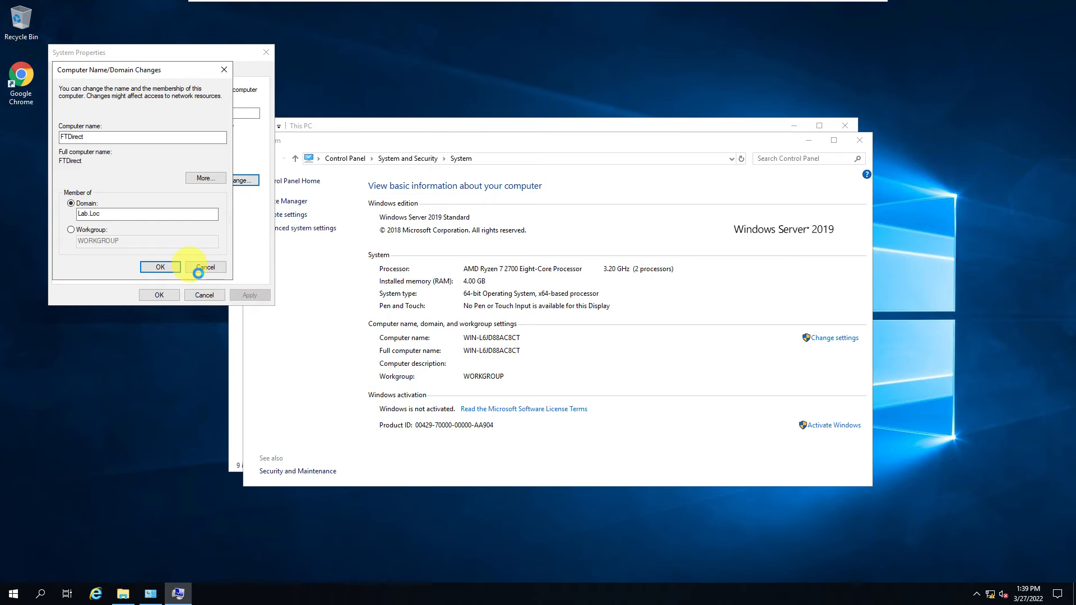
# Step: Close the System and This PC windows, acknowledge the domain change messages, and restart the computer immediately
pyautogui.click(859, 141)
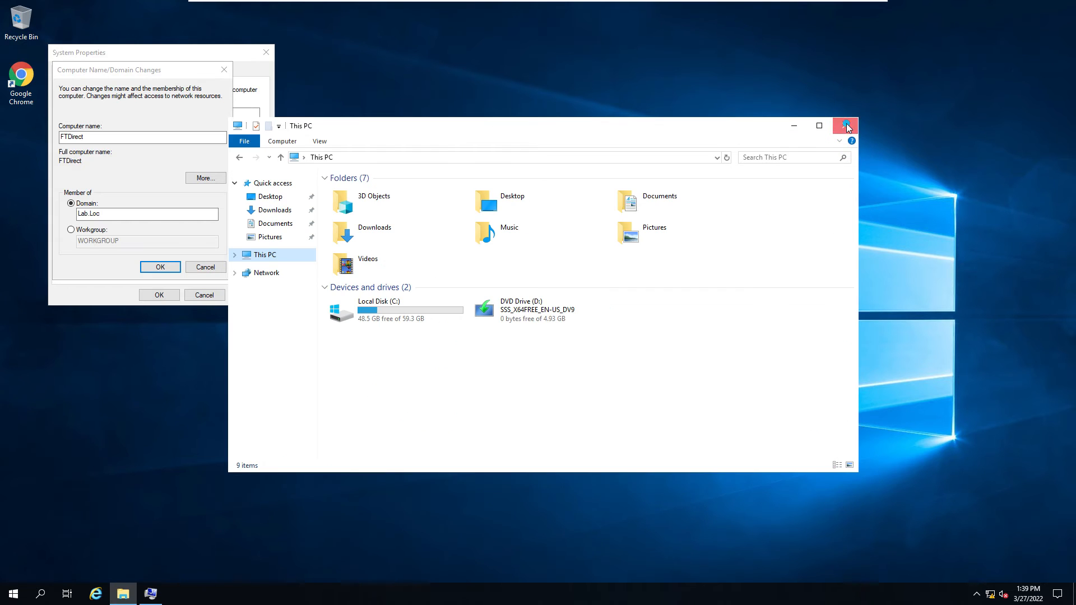
pyautogui.click(849, 127)
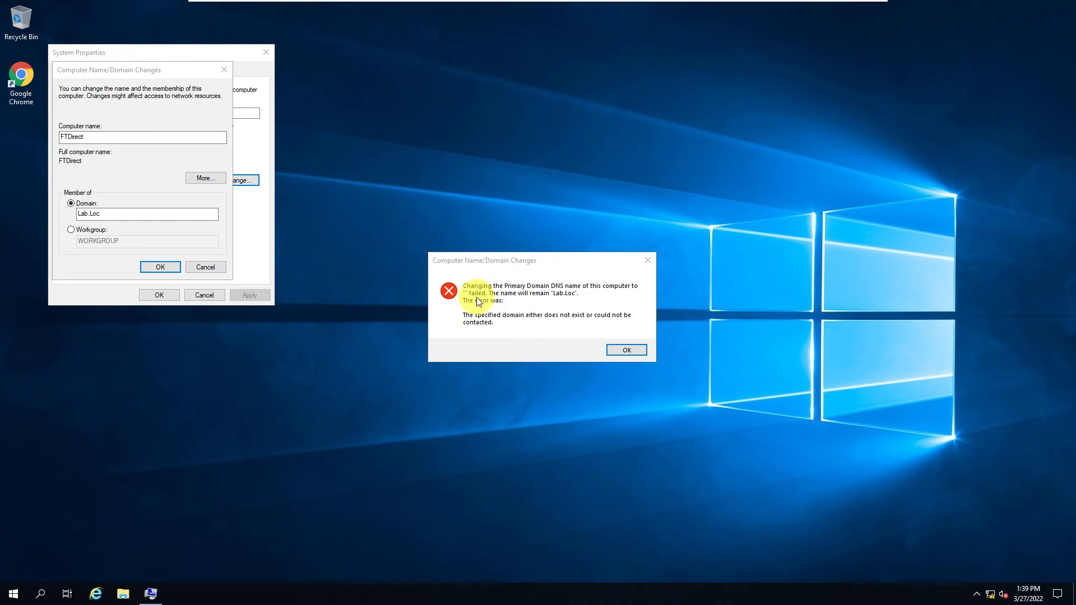
pyautogui.click(627, 346)
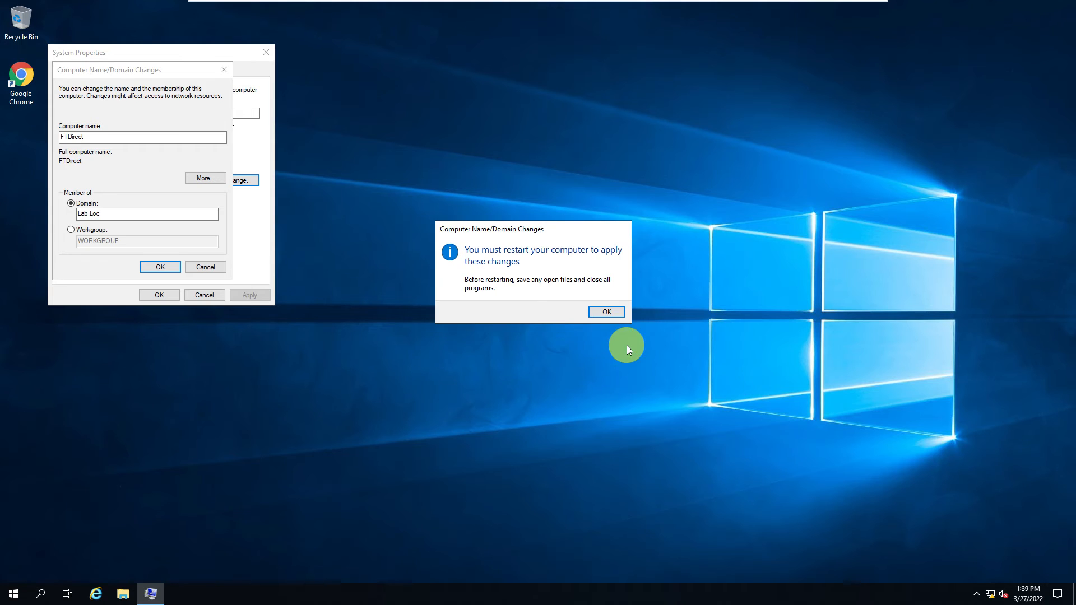
pyautogui.click(598, 312)
pyautogui.click(159, 295)
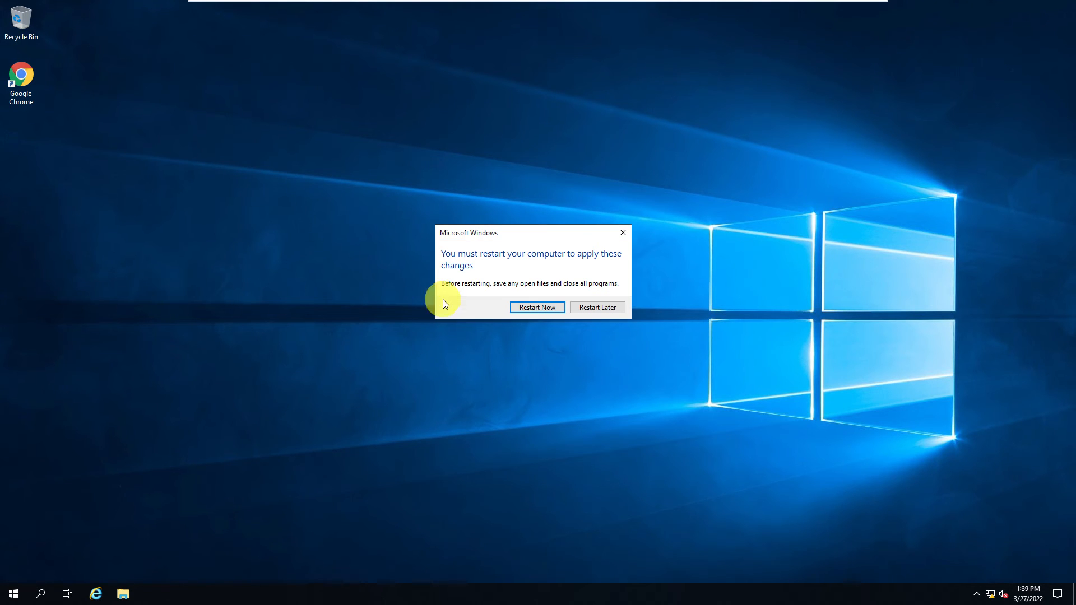
pyautogui.click(529, 307)
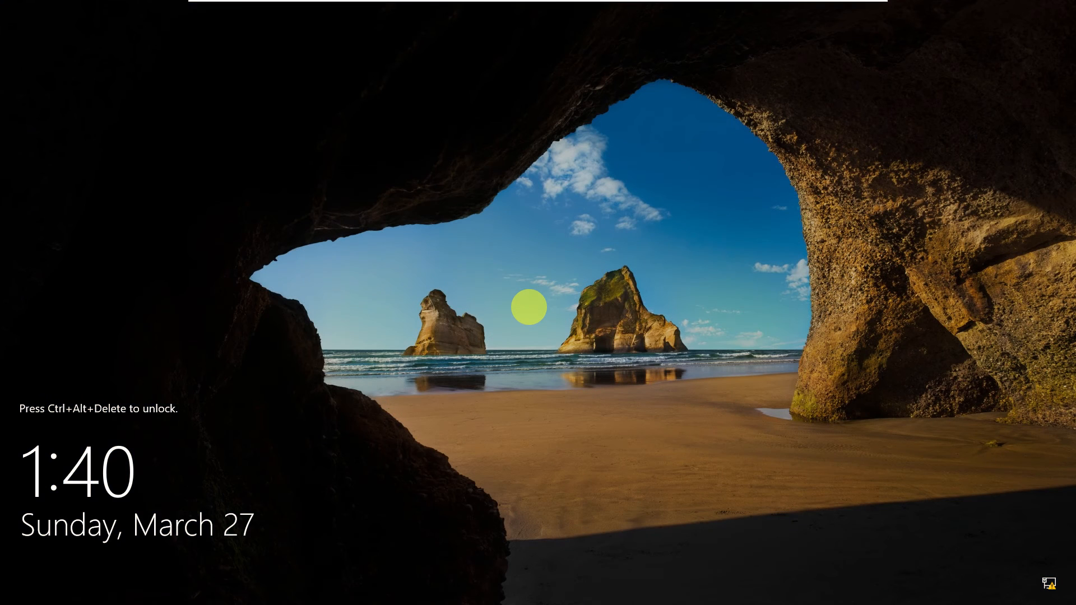
# Step: Unlock the WinServ19Direct virtual machine and choose to sign in as another user
pyautogui.moveTo(365, 6)
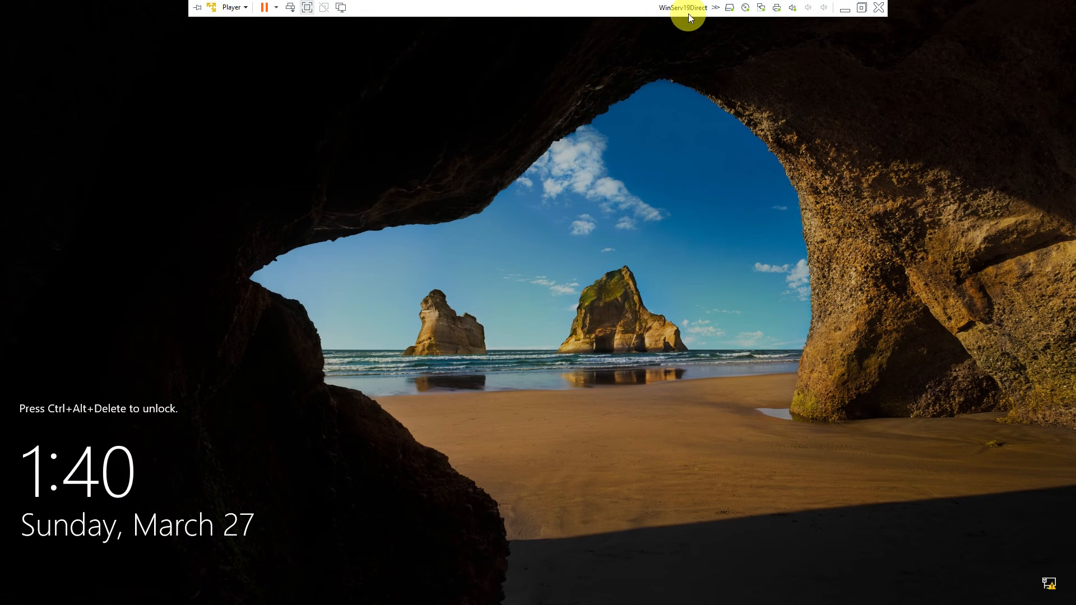
pyautogui.click(291, 8)
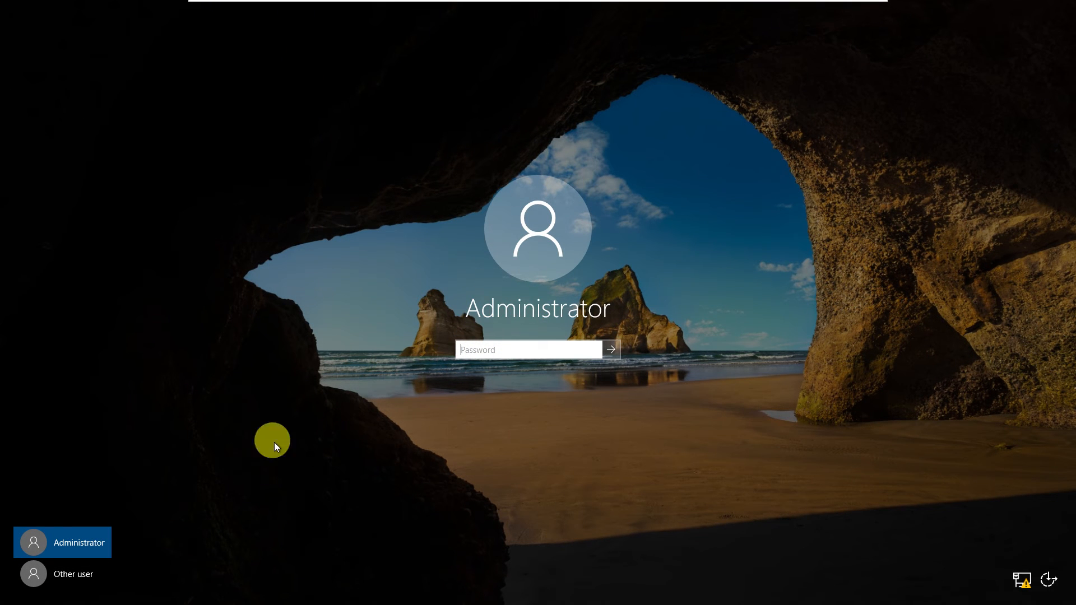
pyautogui.click(79, 573)
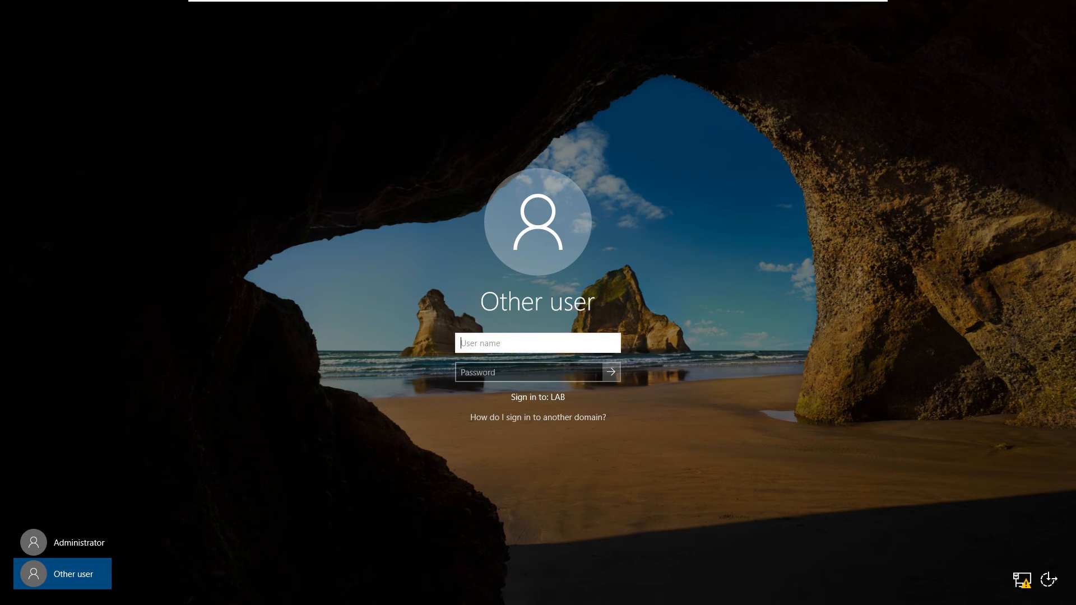
# Step: Sign in to the domain with the user name LAB\Administrator and the account password
pyautogui.write('LAB')
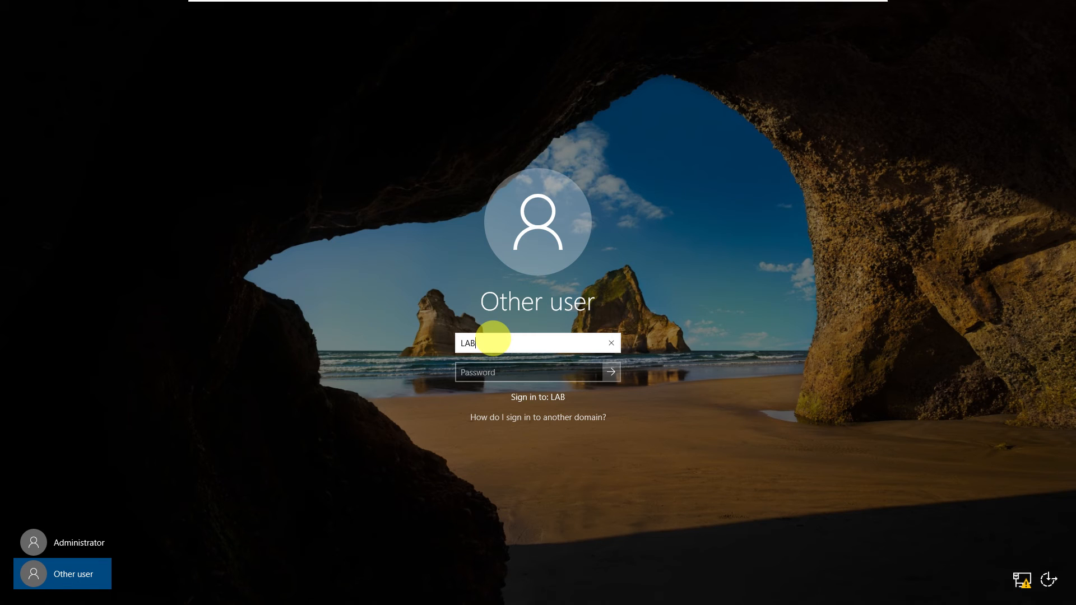
pyautogui.write('\\Administrator')
pyautogui.moveTo(478, 343); pyautogui.dragTo(453, 344)
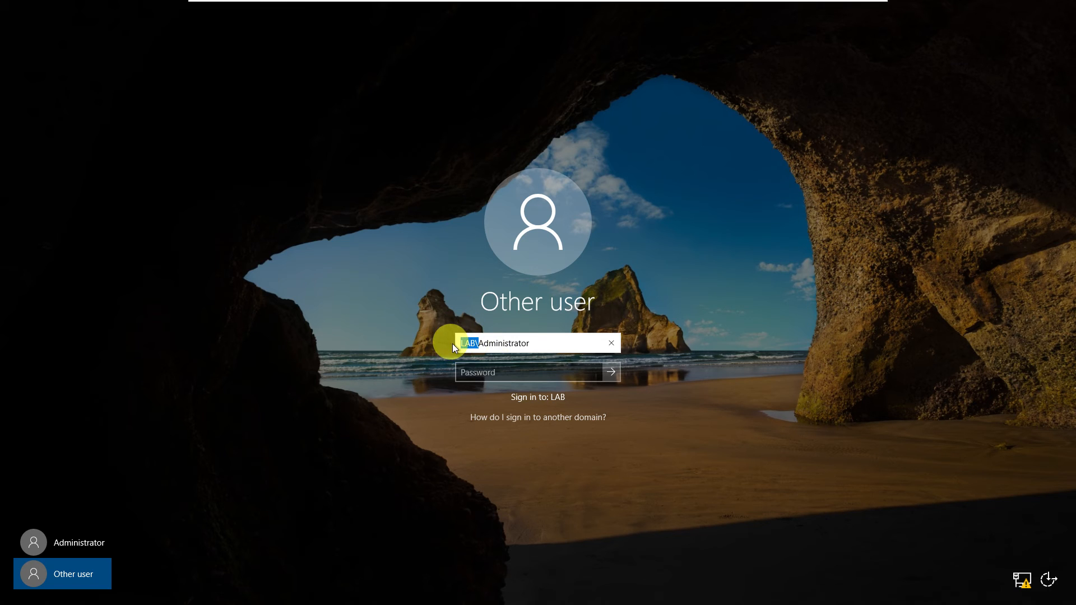
pyautogui.click(495, 366)
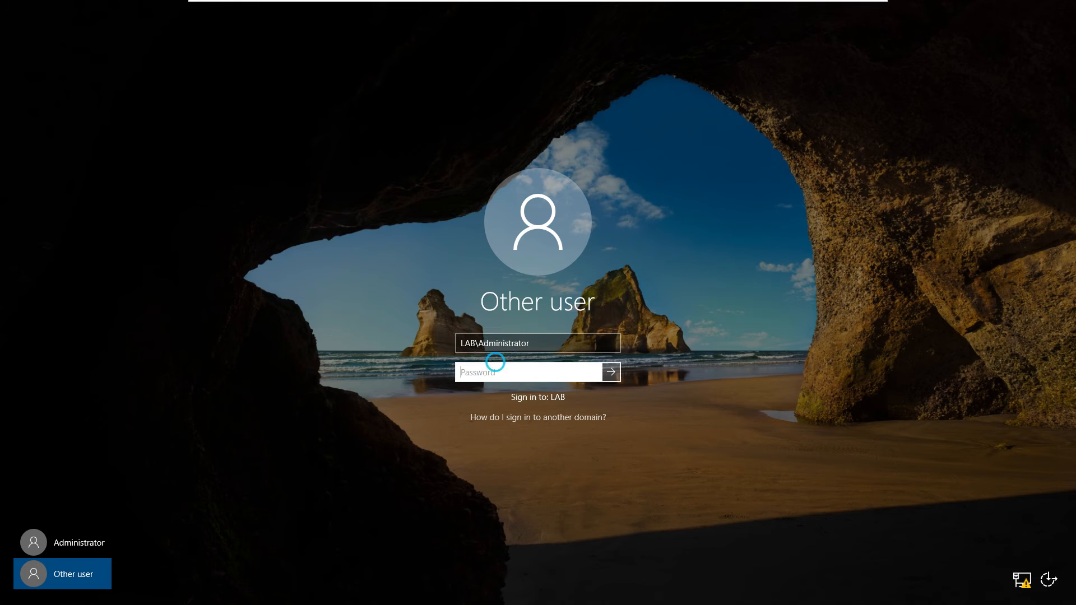
pyautogui.write('•••••••••')
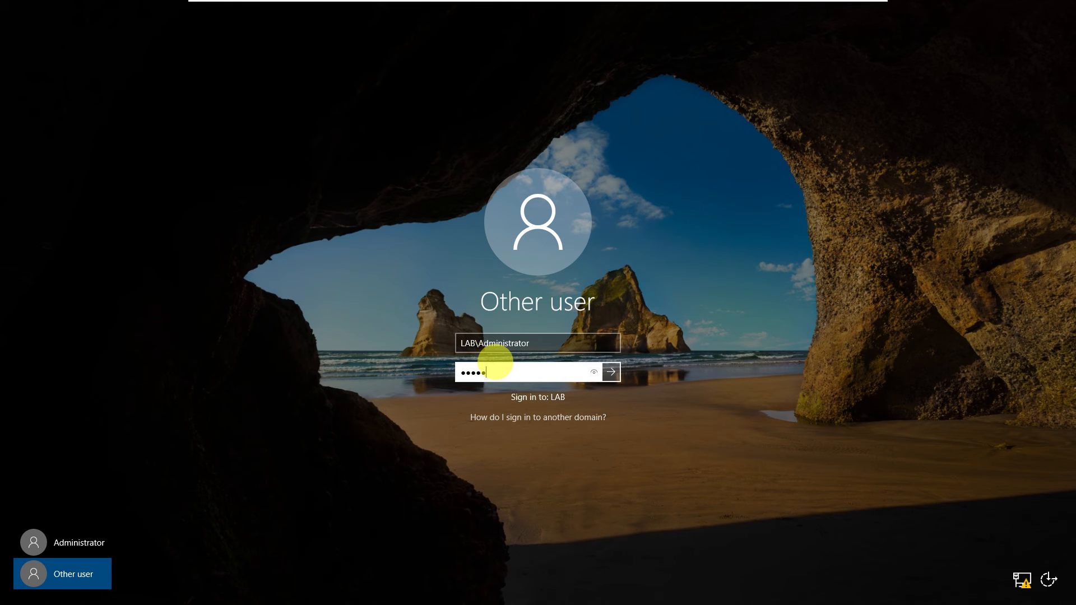
pyautogui.press('Return')
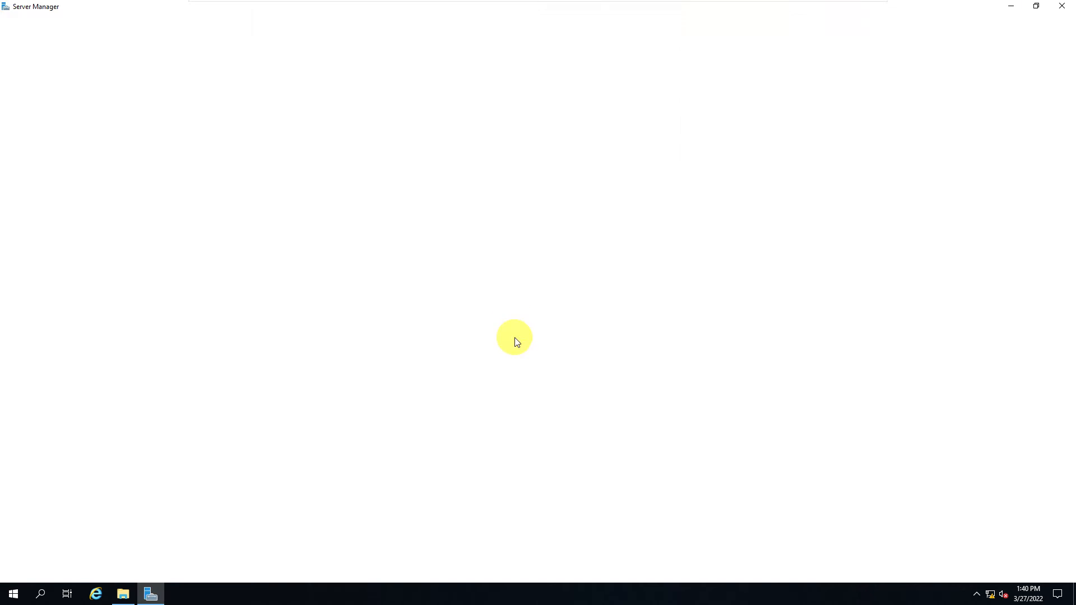
# Step: Close Server Manager and accept emptying the corrupted Recycle Bin on drive C
pyautogui.click(1062, 5)
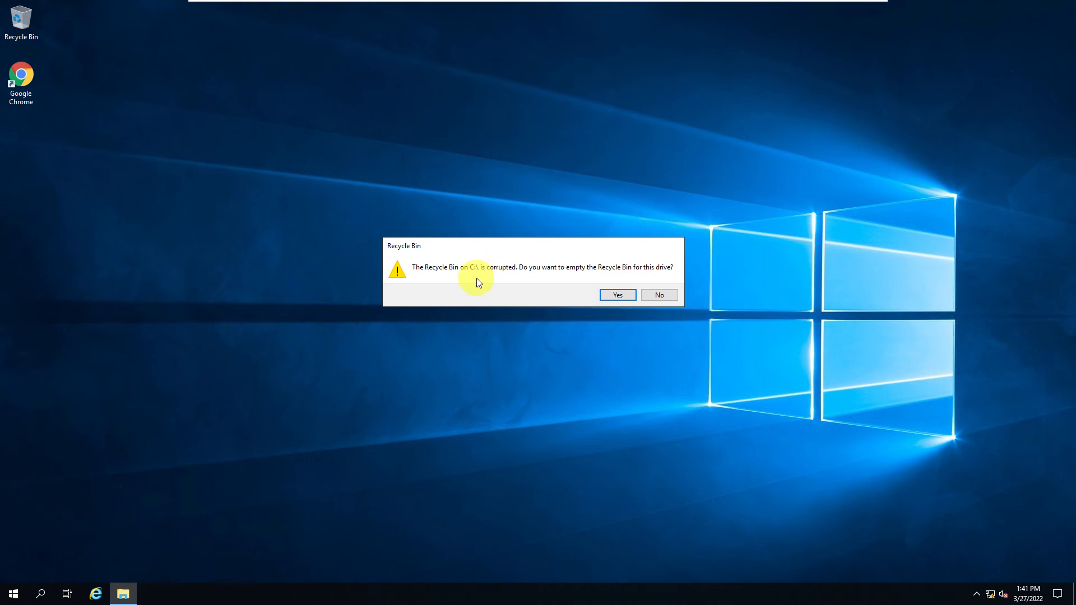
pyautogui.click(611, 297)
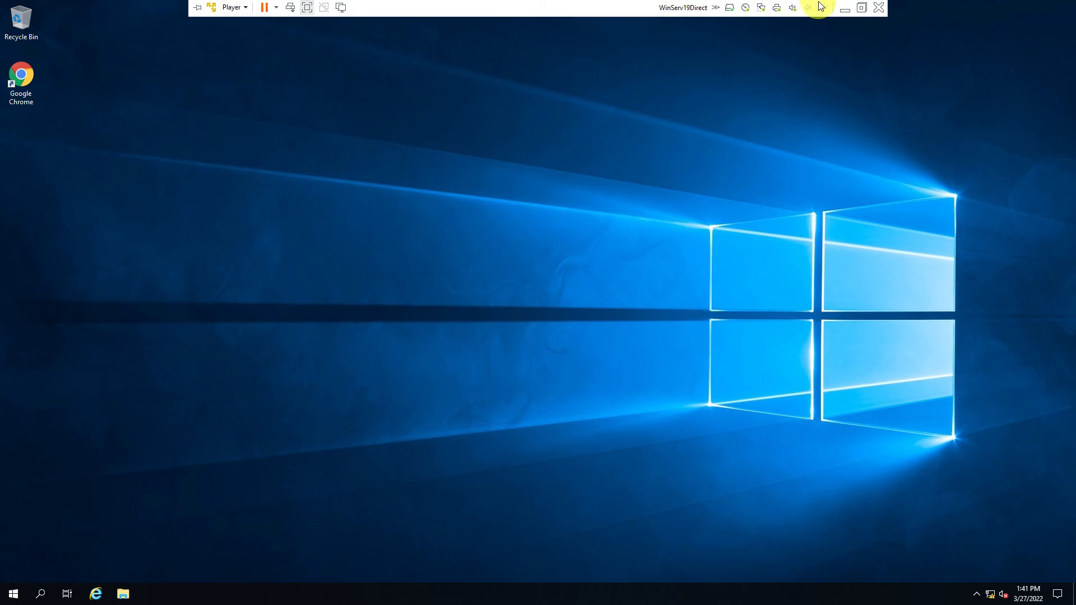
# Step: Minimize this virtual machine, switch to the domain server virtual machine, and open Active Directory Users and Computers there
pyautogui.click(844, 7)
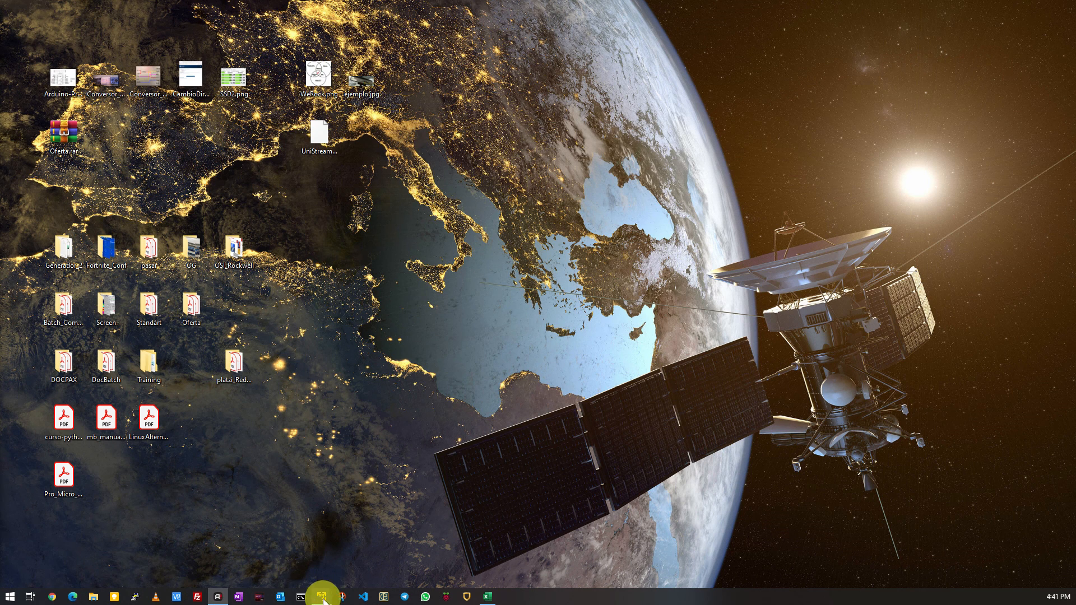
pyautogui.moveTo(323, 600)
pyautogui.click(265, 539)
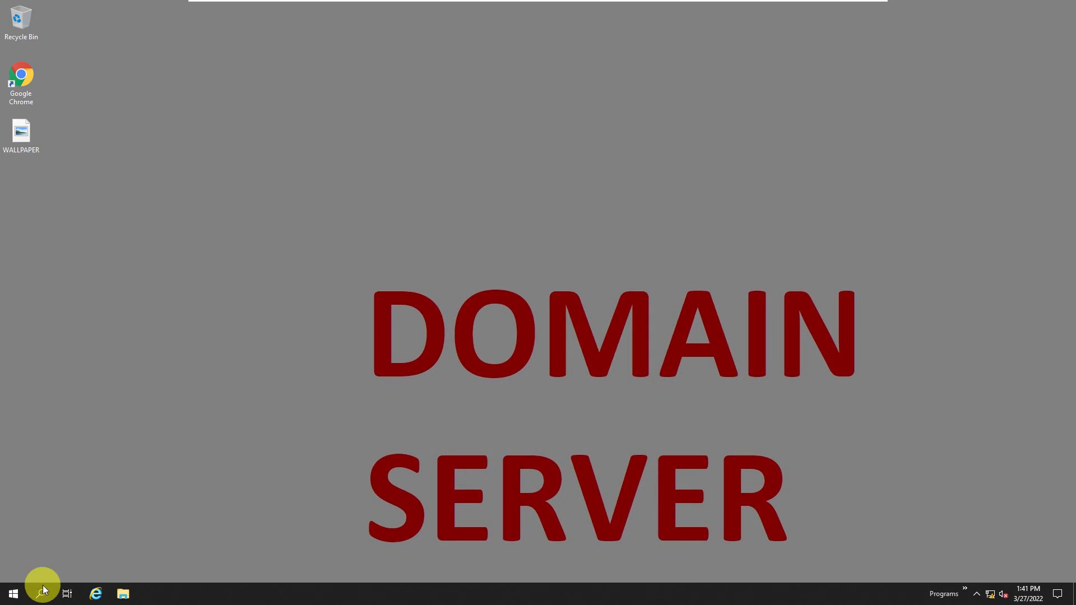
pyautogui.click(13, 595)
pyautogui.write('ac')
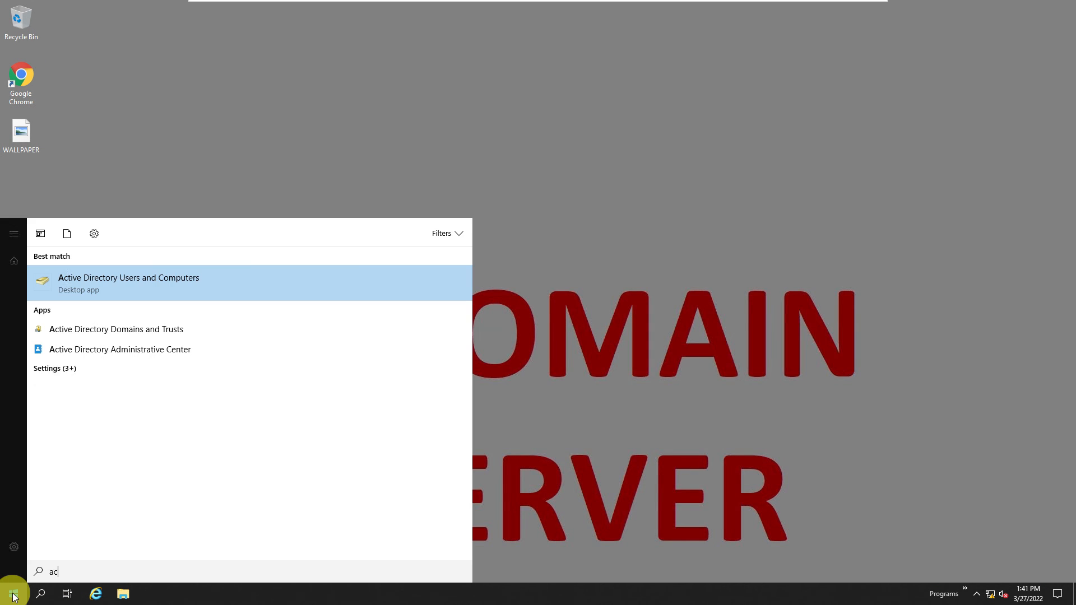
pyautogui.click(130, 283)
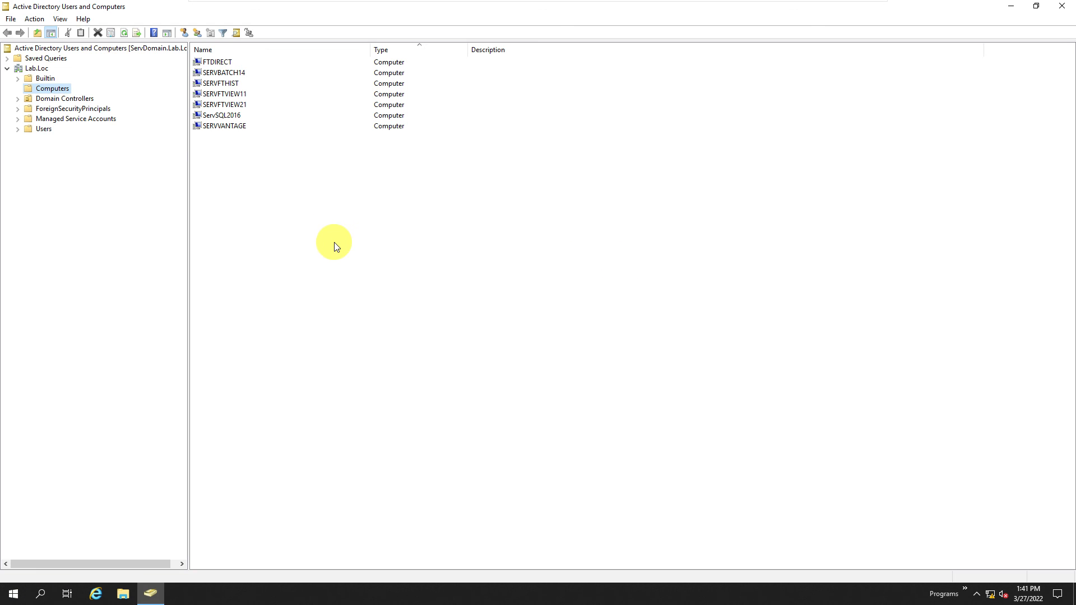
# Step: Check the Computers container of Lab.Loc for FTDIRECT and review the other registered computers
pyautogui.click(217, 62)
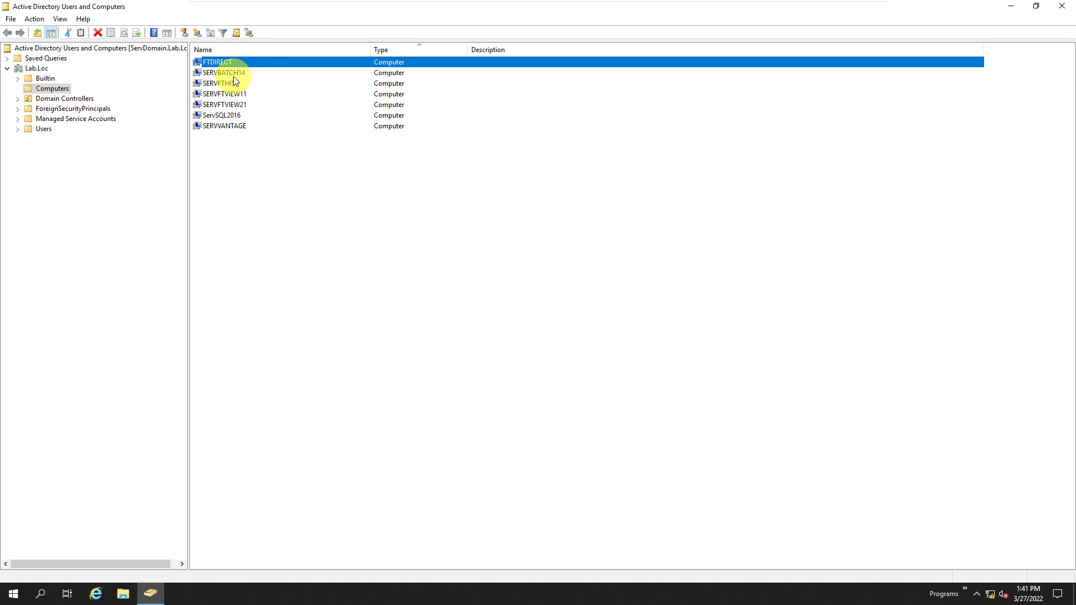
pyautogui.click(223, 125)
pyautogui.click(227, 106)
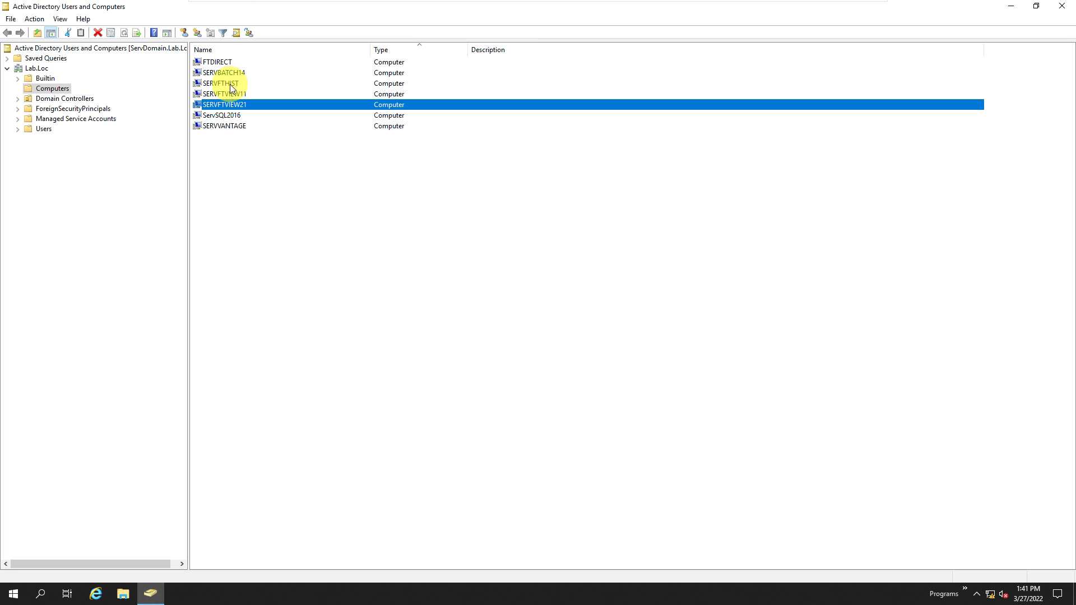
pyautogui.click(230, 84)
pyautogui.click(229, 72)
pyautogui.click(218, 114)
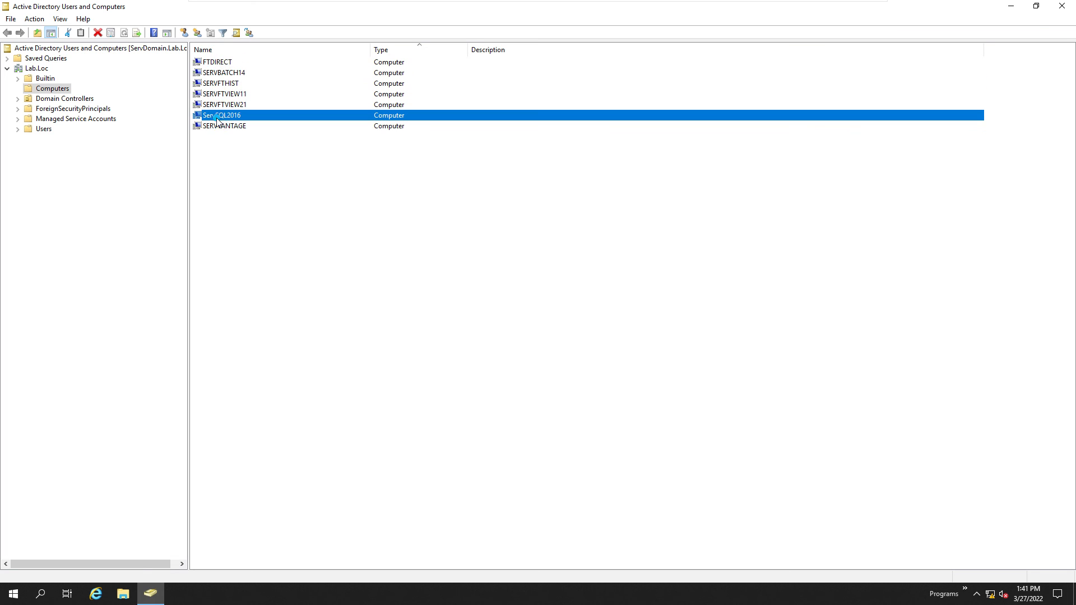
pyautogui.click(216, 63)
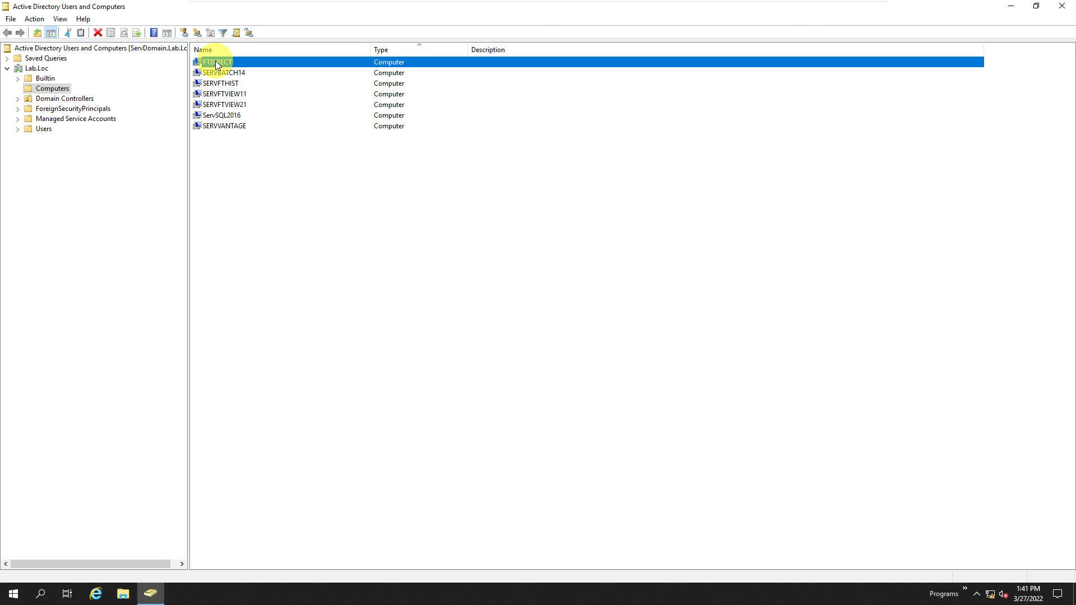